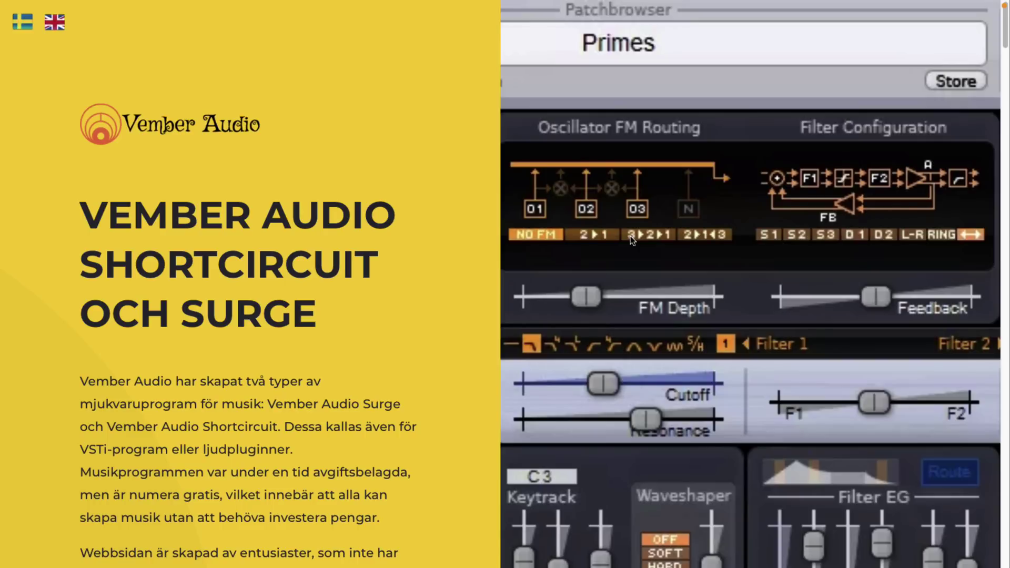
- Switch to REAPER and insert the AUi version of Surge XT on a new track, including its multichannel output tracks
left_click(630, 235)
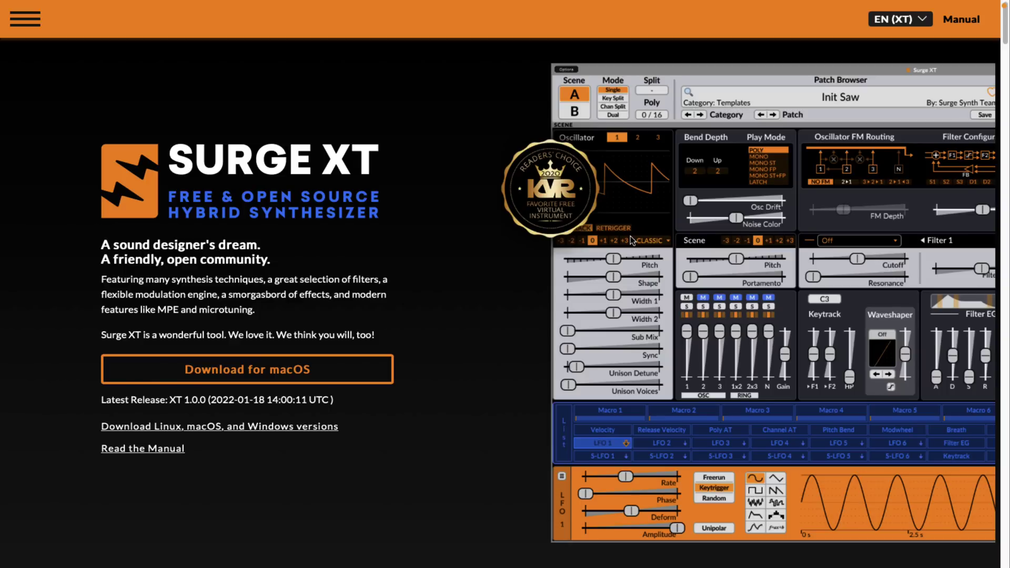
key("ctrl+Left")
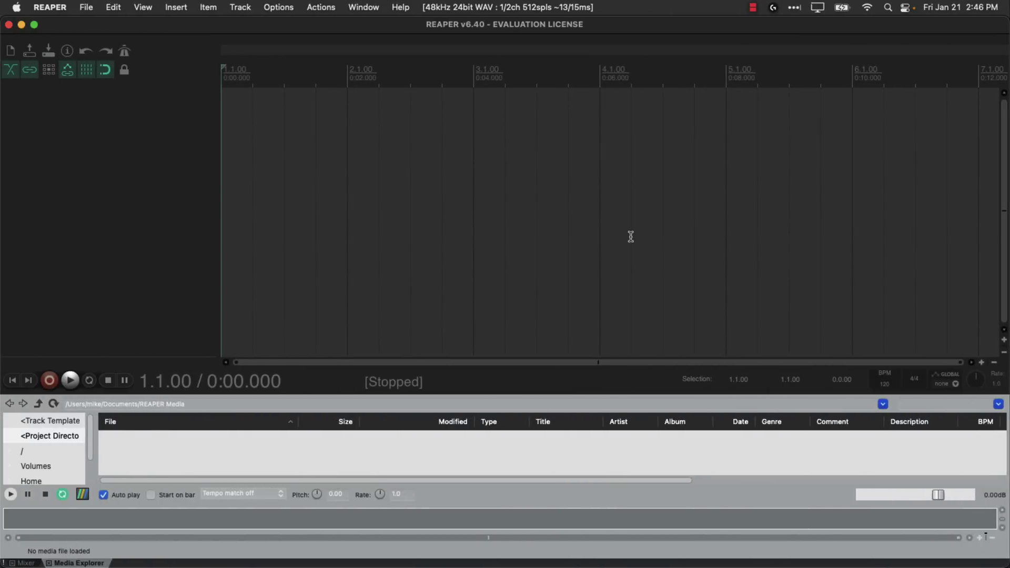
left_click(237, 12)
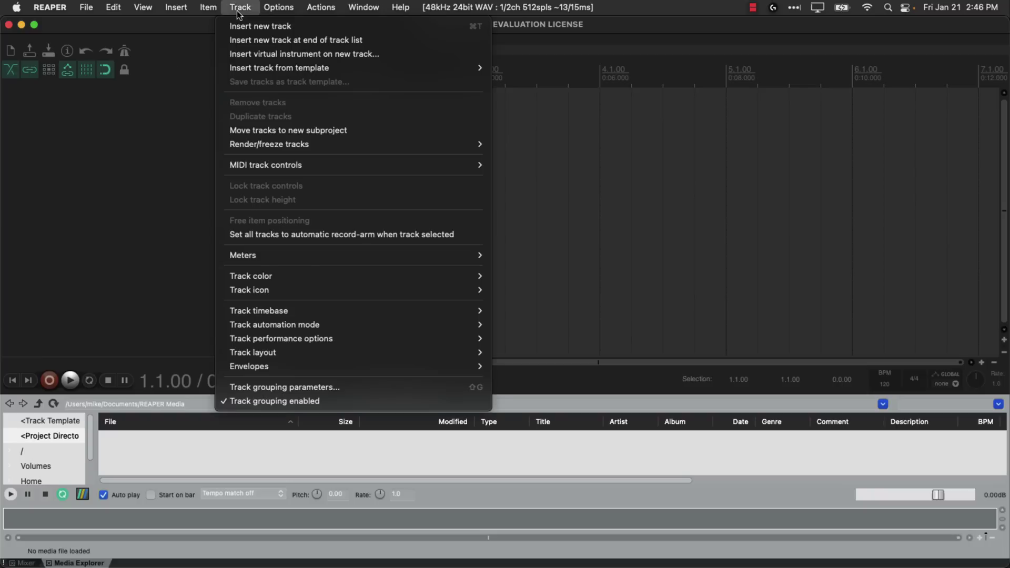
left_click(261, 56)
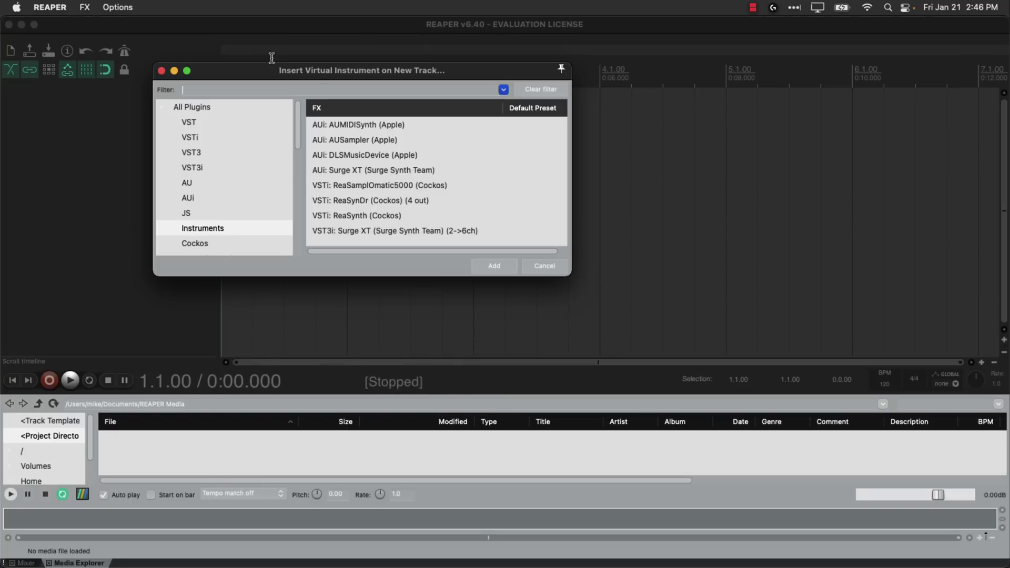
left_click(391, 170)
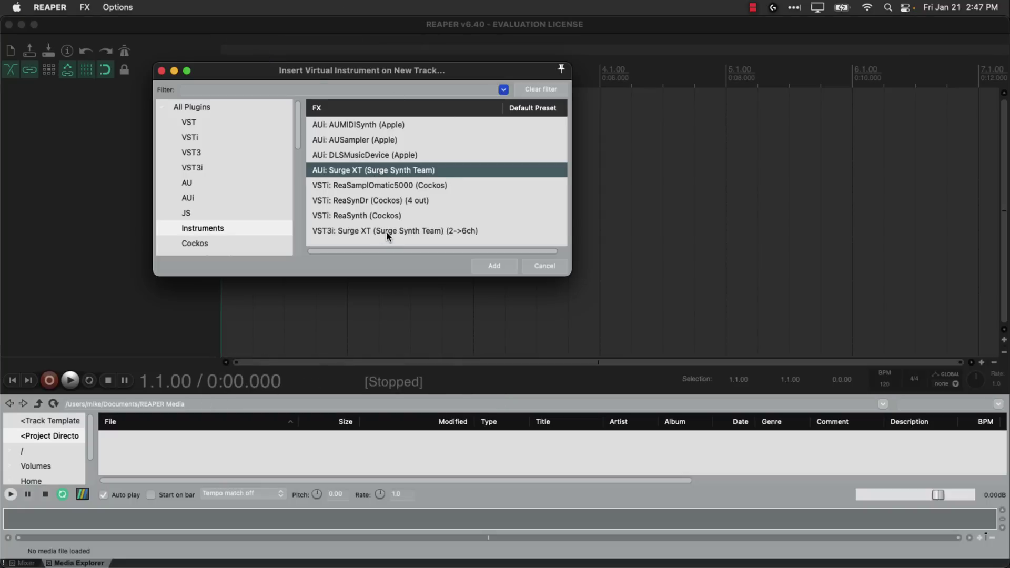
left_click(387, 232)
left_click(366, 175)
left_click(495, 264)
left_click(529, 279)
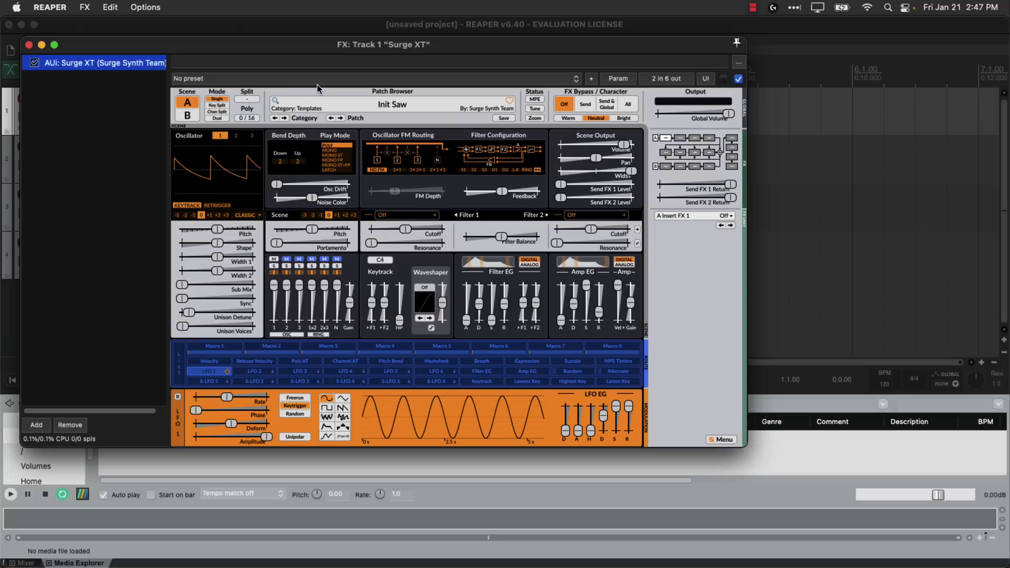
- Move the Surge XT plug-in window clear of the arrangement and set the project tempo to 90 BPM
left_click_drag(419, 49, 637, 65)
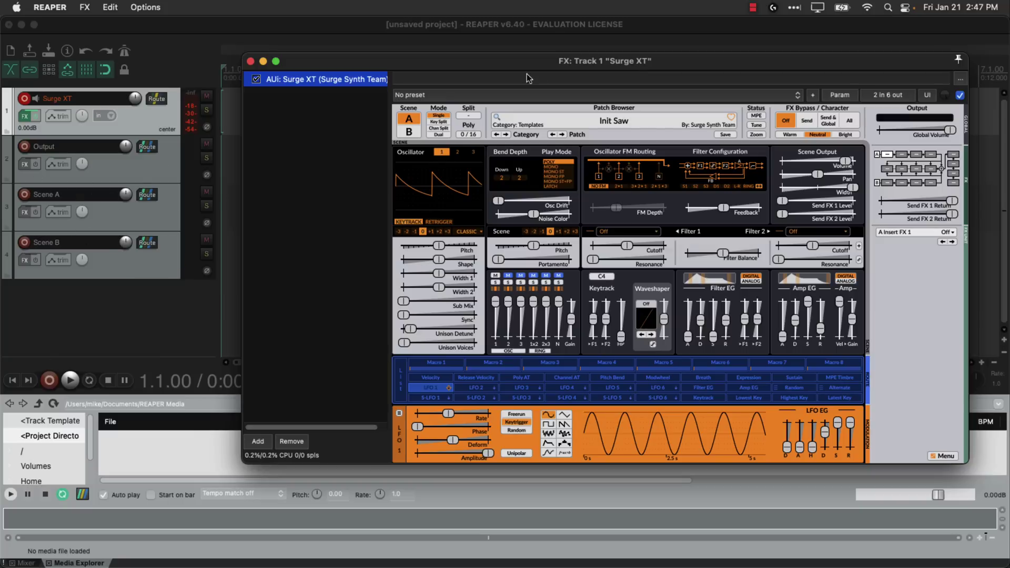
left_click_drag(557, 64, 526, 184)
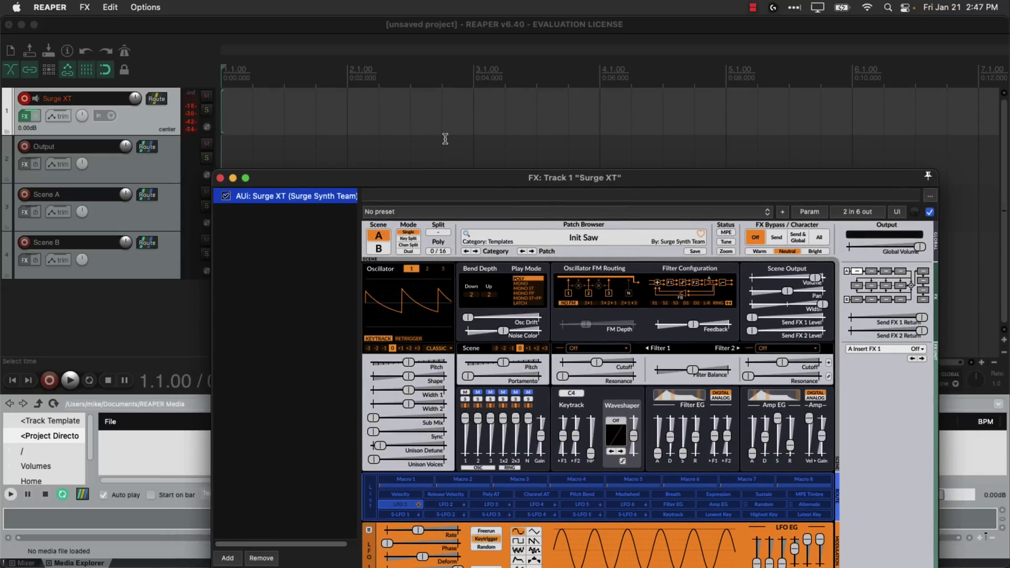
left_click_drag(509, 178, 476, 447)
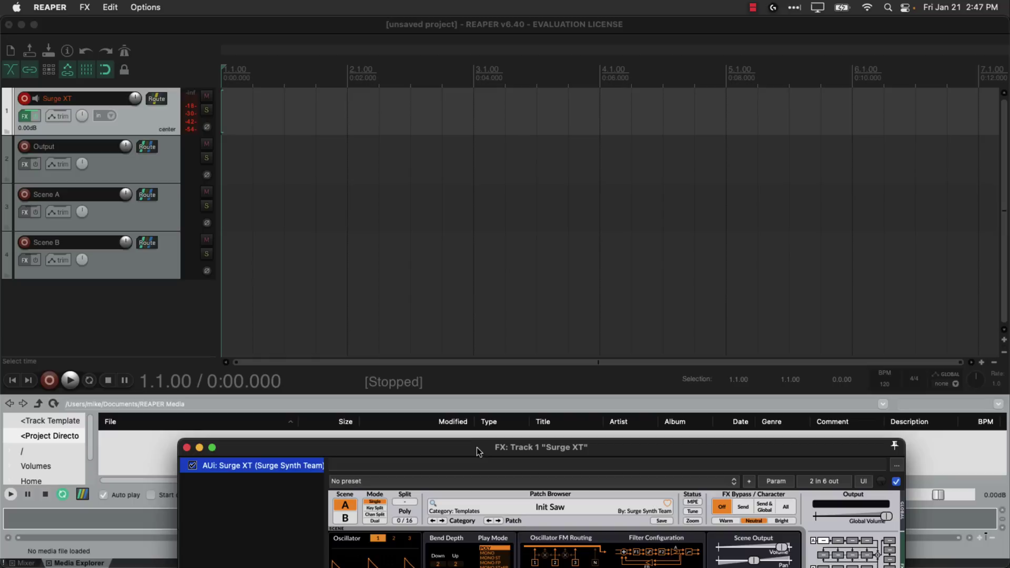
left_click(891, 382)
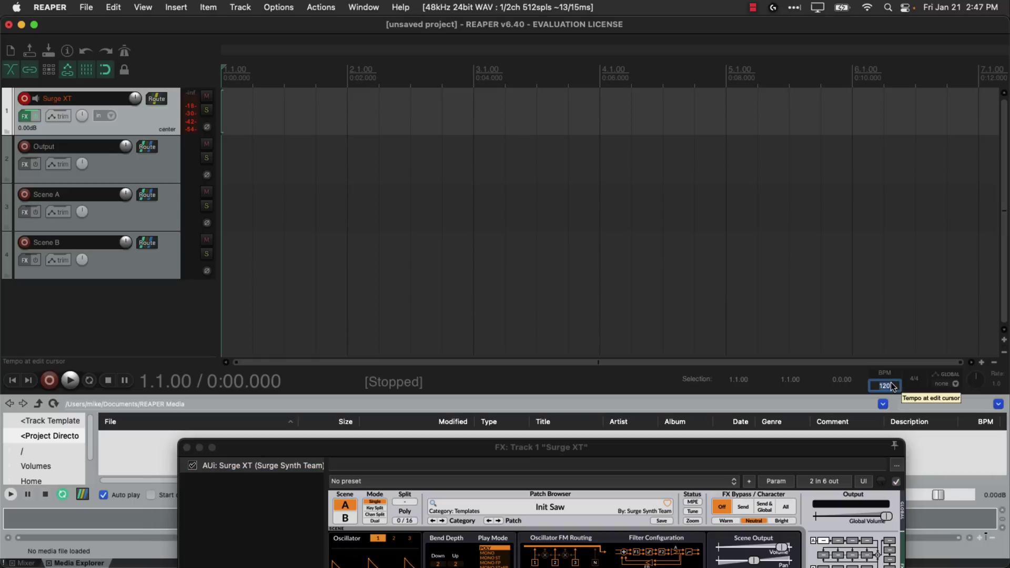
type("90")
key("Return")
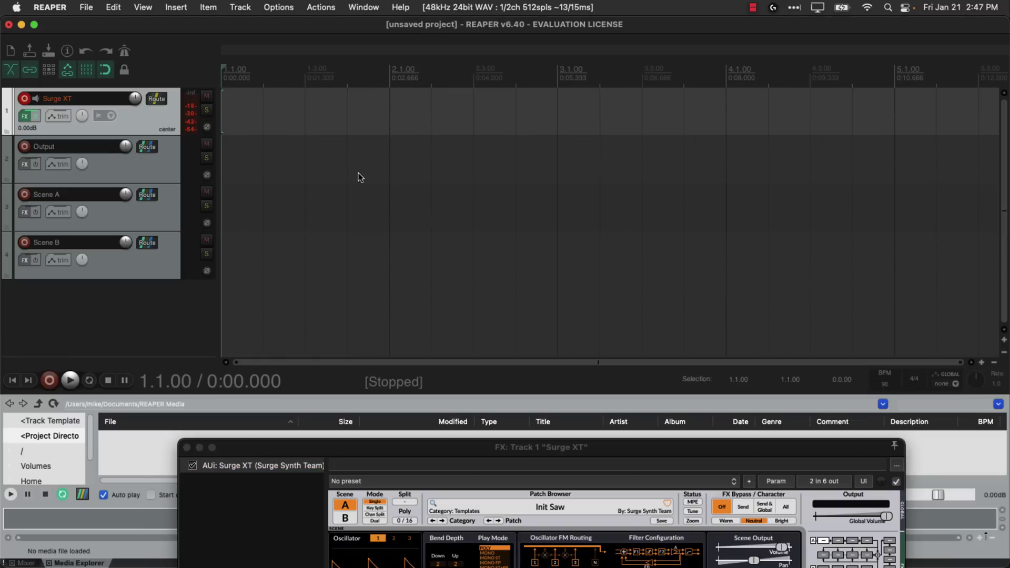
- Insert a new MIDI item on the Surge XT track, open it in the MIDI editor and audition a few keys
left_click(182, 11)
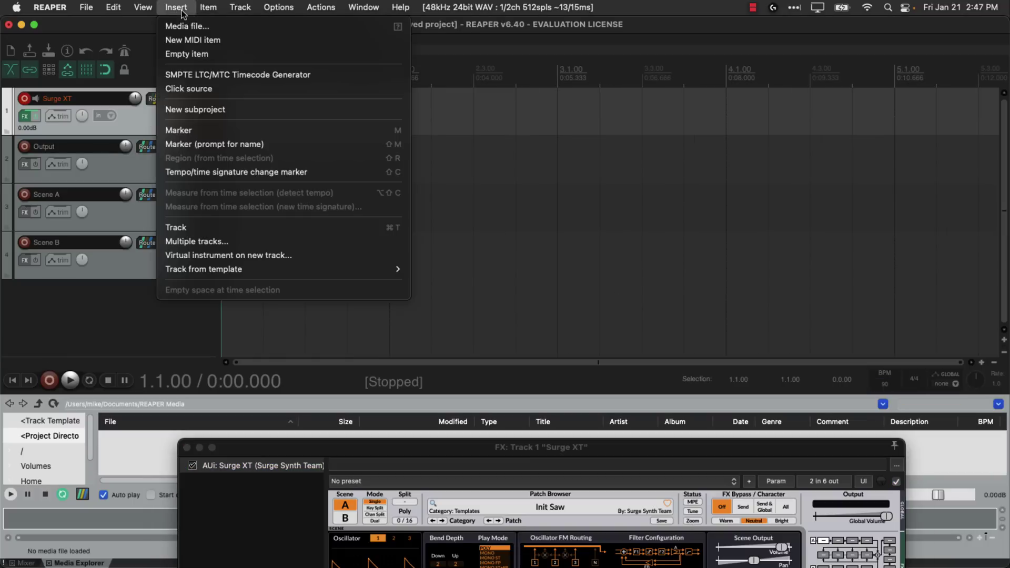
left_click(184, 37)
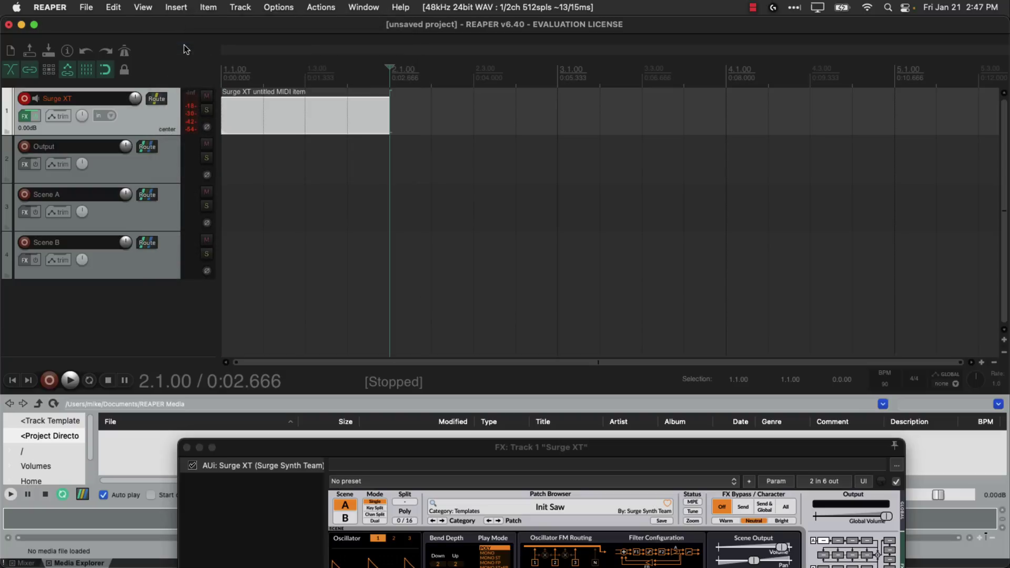
double_click(237, 114)
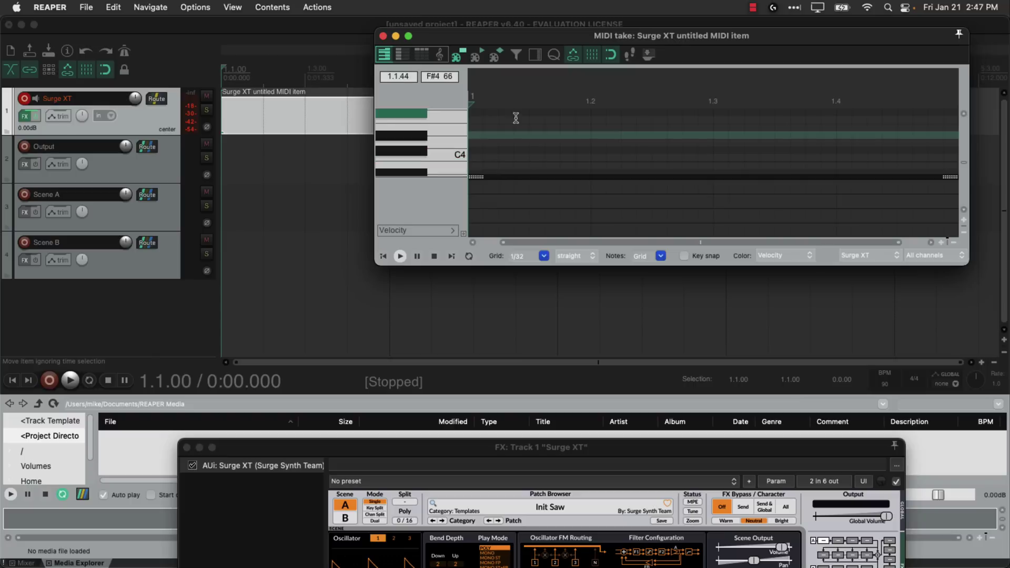
left_click(442, 155)
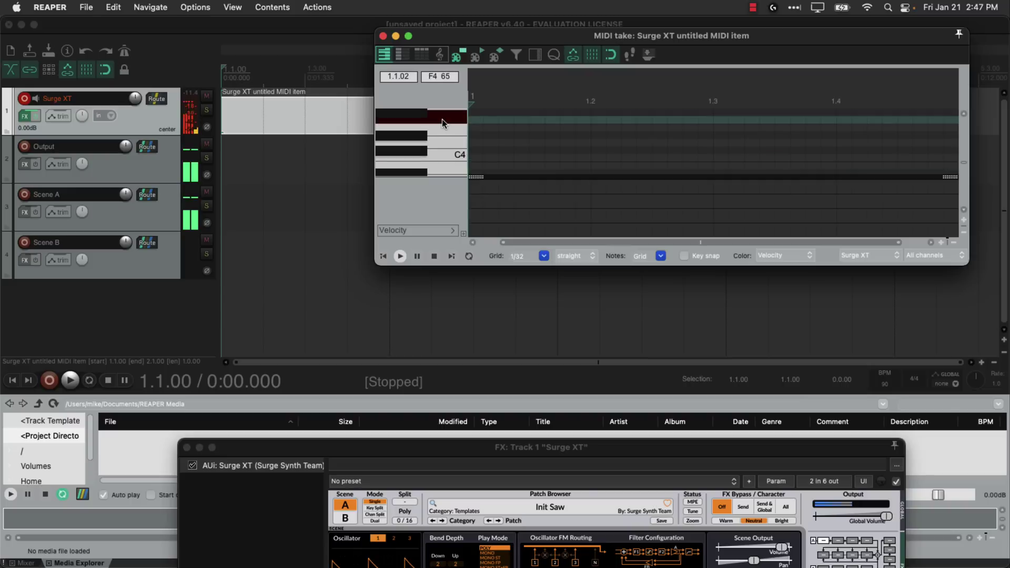
left_click(441, 128)
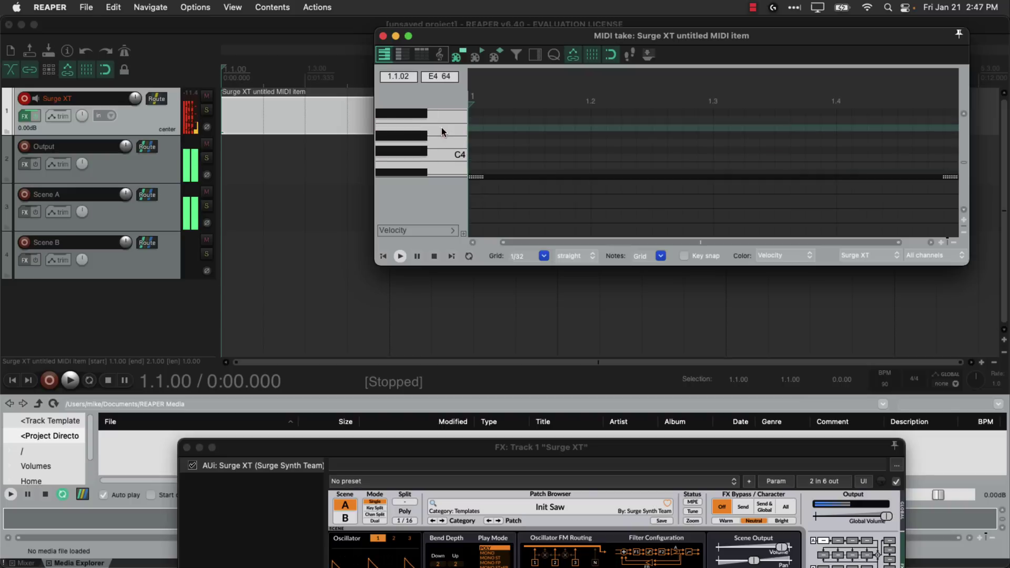
- Load the factory Keys patch Organ 1 in Surge XT and audition it with notes around D4 and F4
left_click_drag(564, 450, 555, 81)
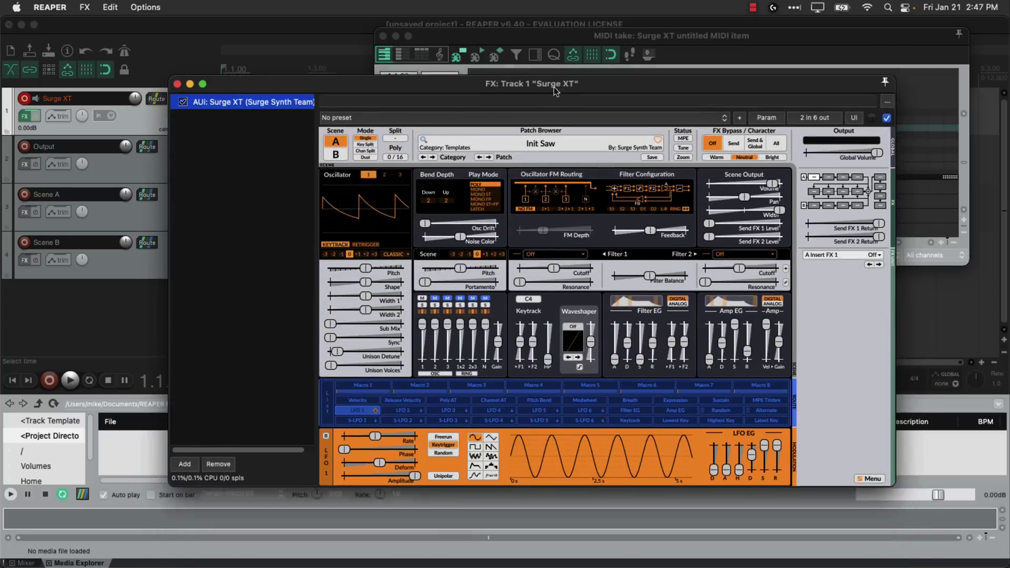
left_click(508, 143)
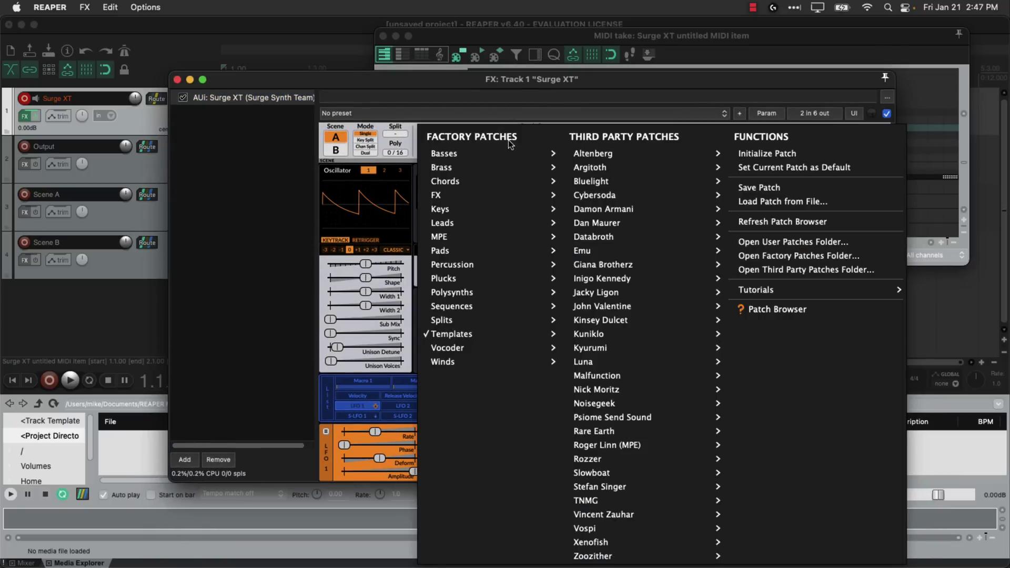
mouse_move(456, 208)
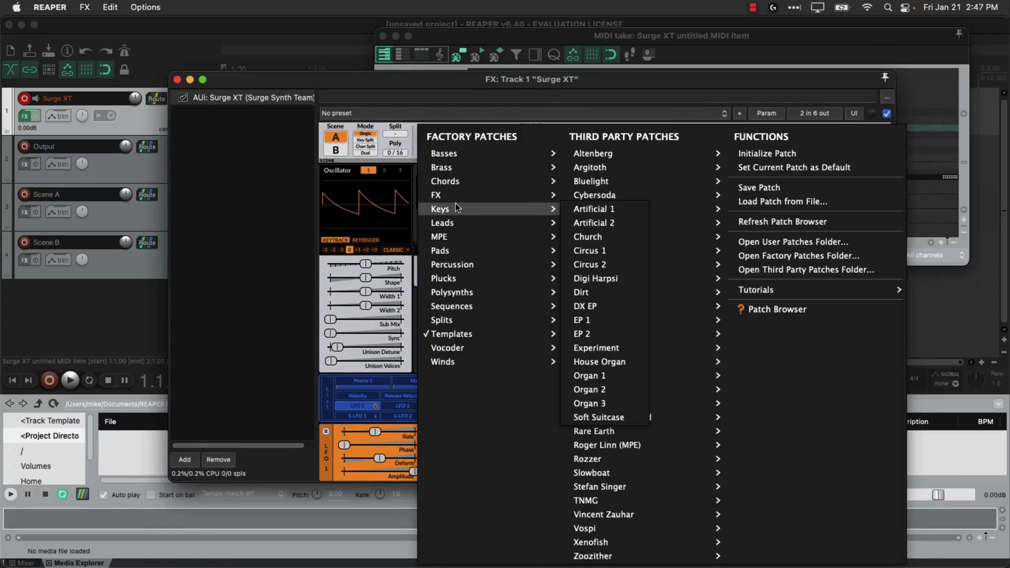
left_click(588, 376)
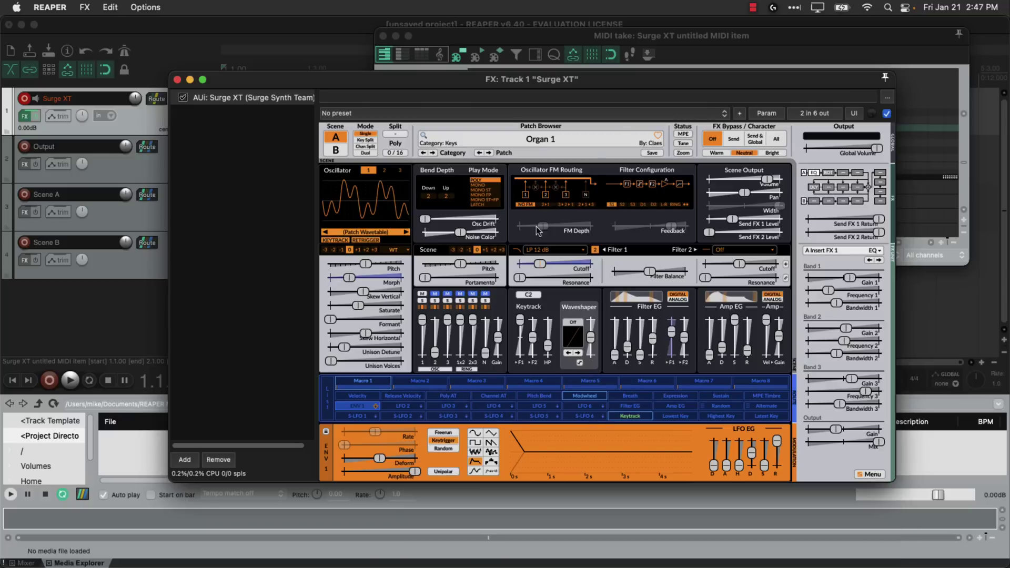
left_click_drag(624, 83, 650, 351)
left_click(428, 120)
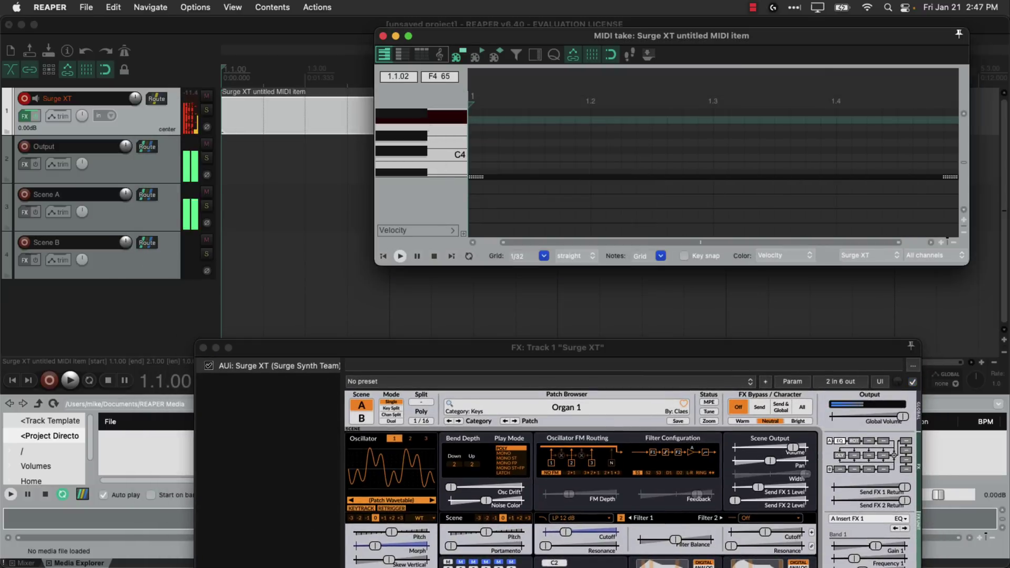
left_click(436, 143)
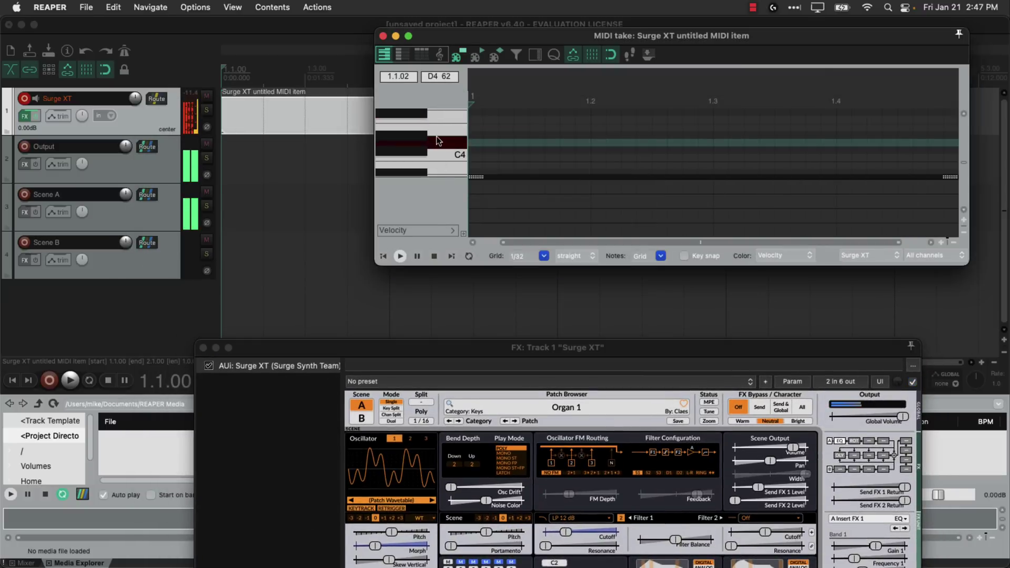
- Draw a melody of short notes between B3 and F4 in the MIDI item, and trim the item to end at 1.4.00
mouse_move(474, 142)
left_mouse_down()
mouse_move(537, 129)
mouse_move(579, 152)
mouse_move(613, 136)
mouse_move(643, 145)
mouse_move(665, 120)
mouse_move(689, 135)
mouse_move(743, 129)
left_mouse_up()
left_click(671, 135)
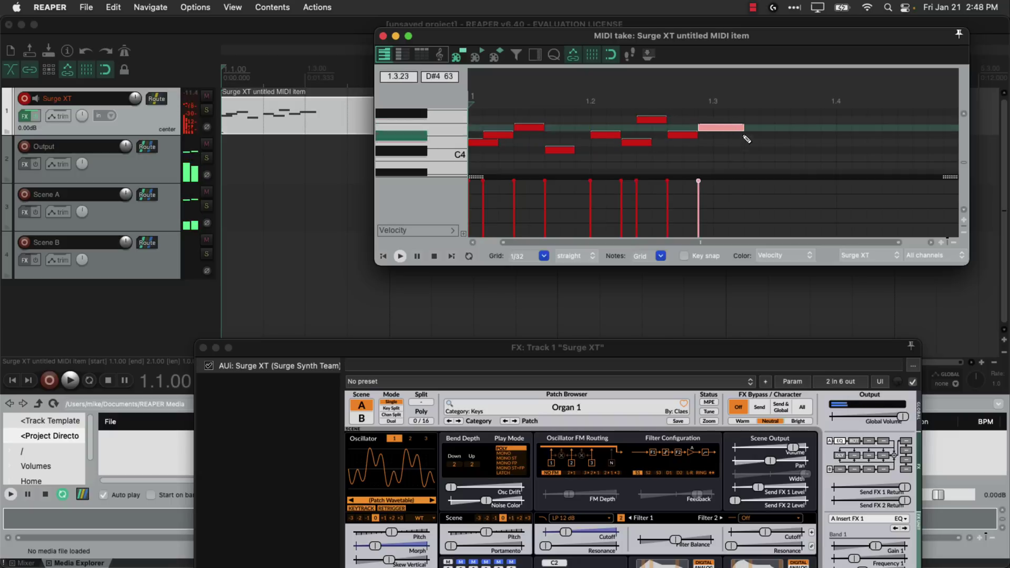
left_click(751, 152)
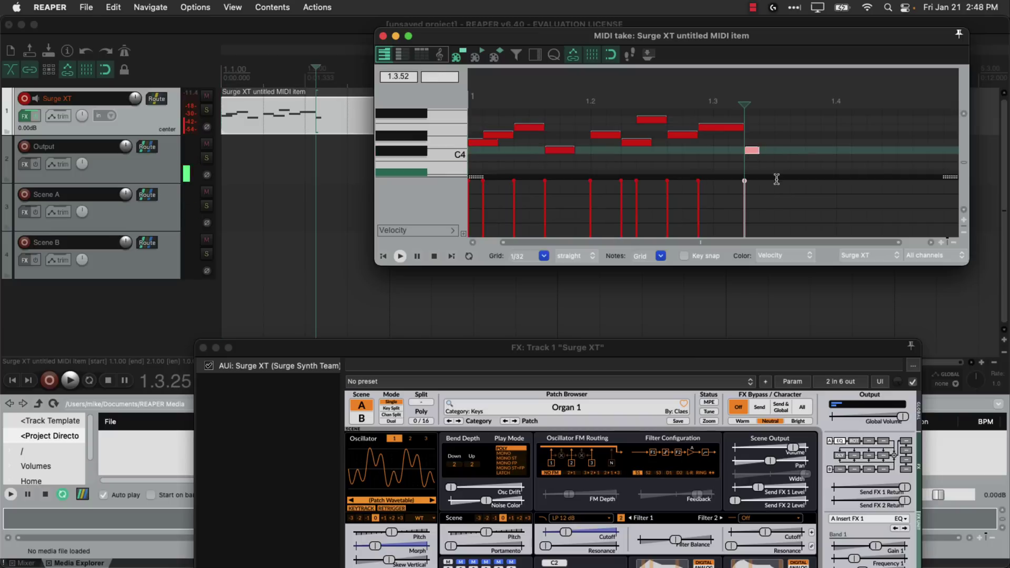
scroll(783, 161, "down", 1)
left_click(761, 166)
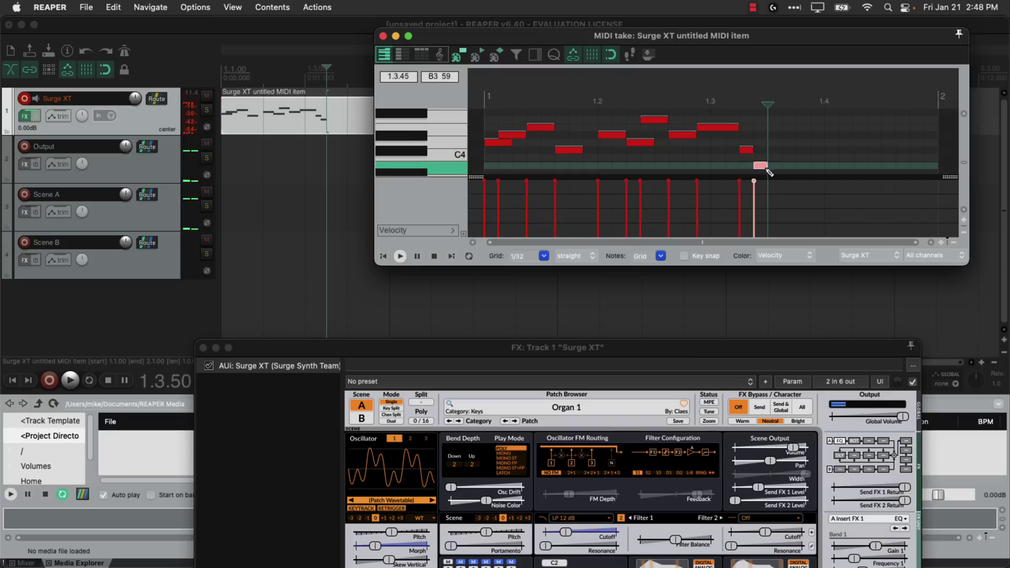
left_click(789, 142)
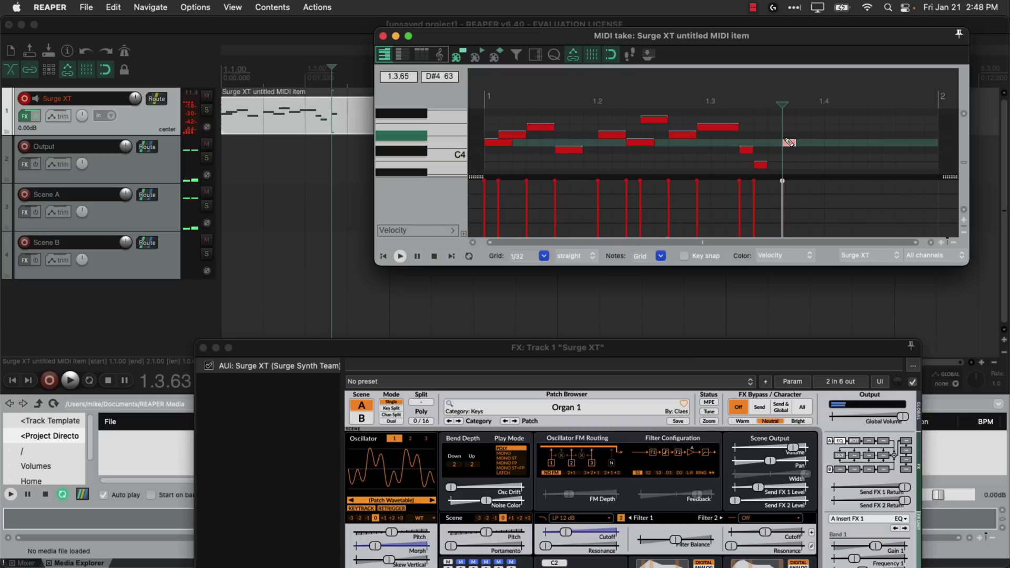
left_click(803, 120)
left_click(773, 158)
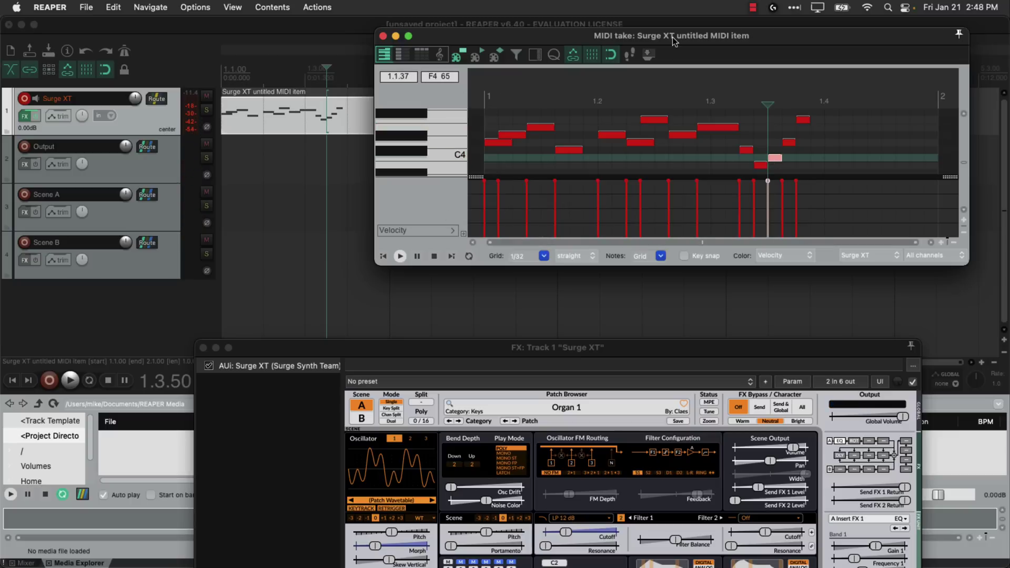
left_click(383, 36)
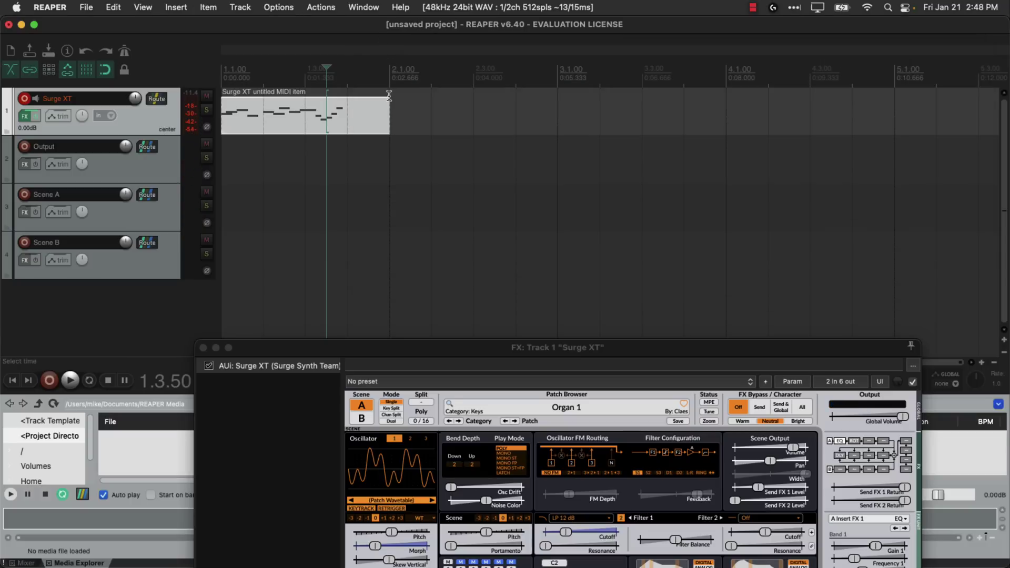
left_click_drag(390, 100, 361, 106)
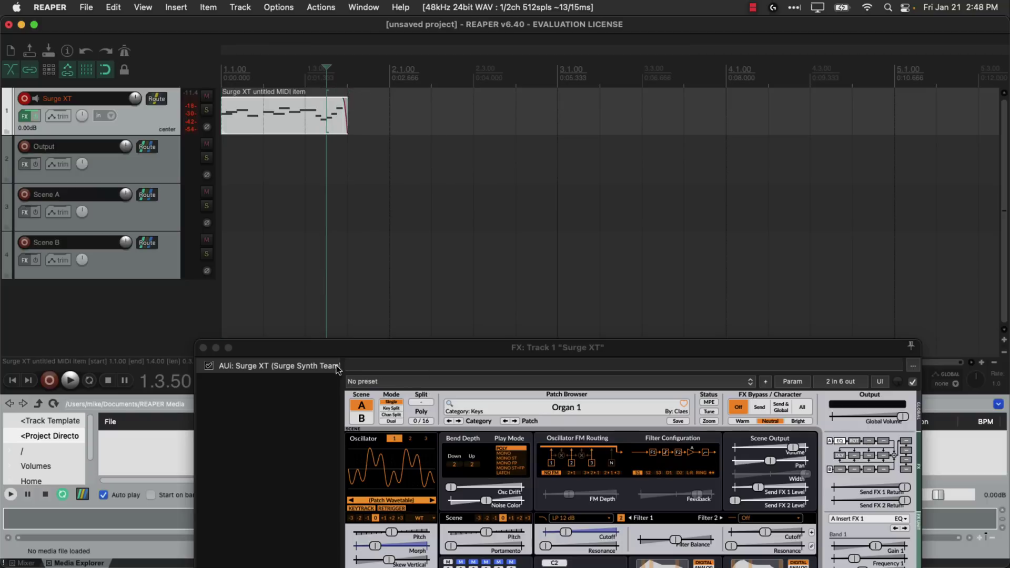
- Play the organ melody from the project start, and bring the Surge XT window fully into view for another playback
left_click(71, 380)
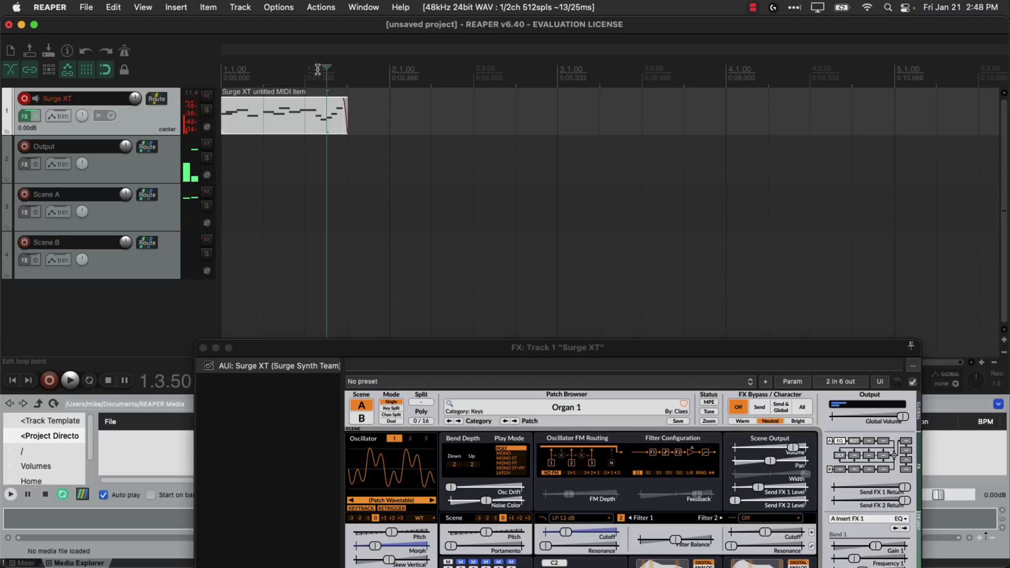
left_click(227, 80)
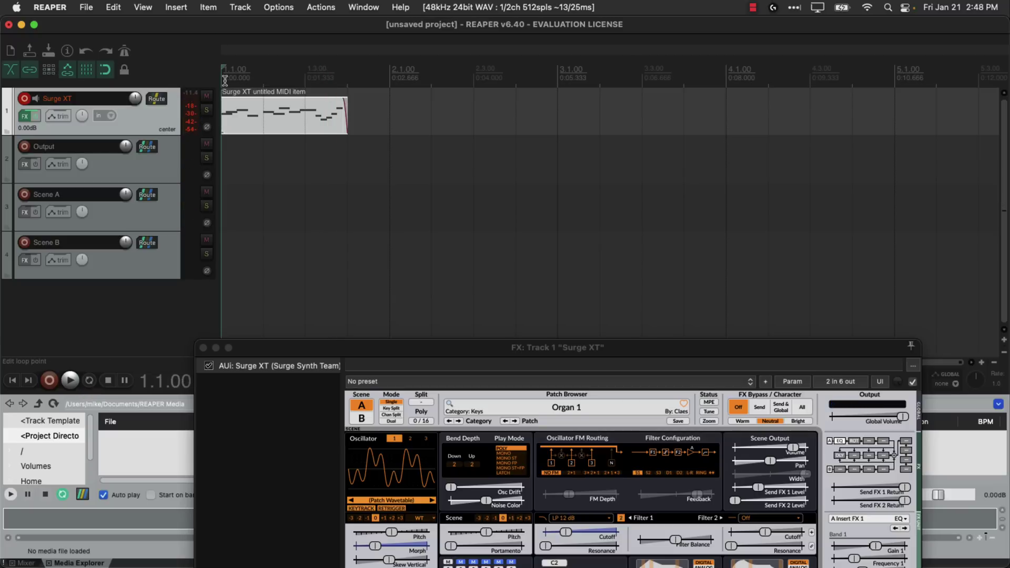
left_click(73, 379)
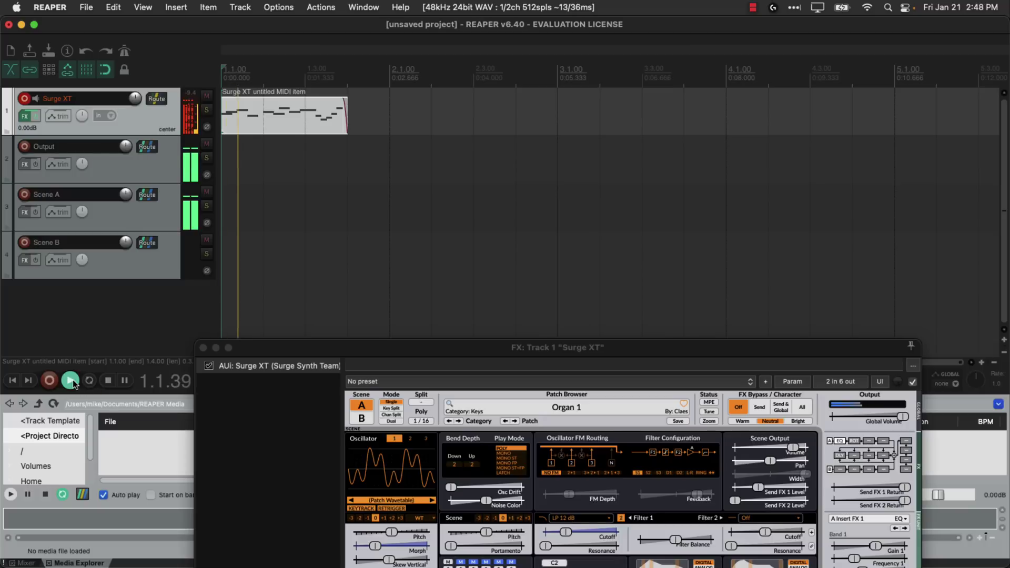
key("space")
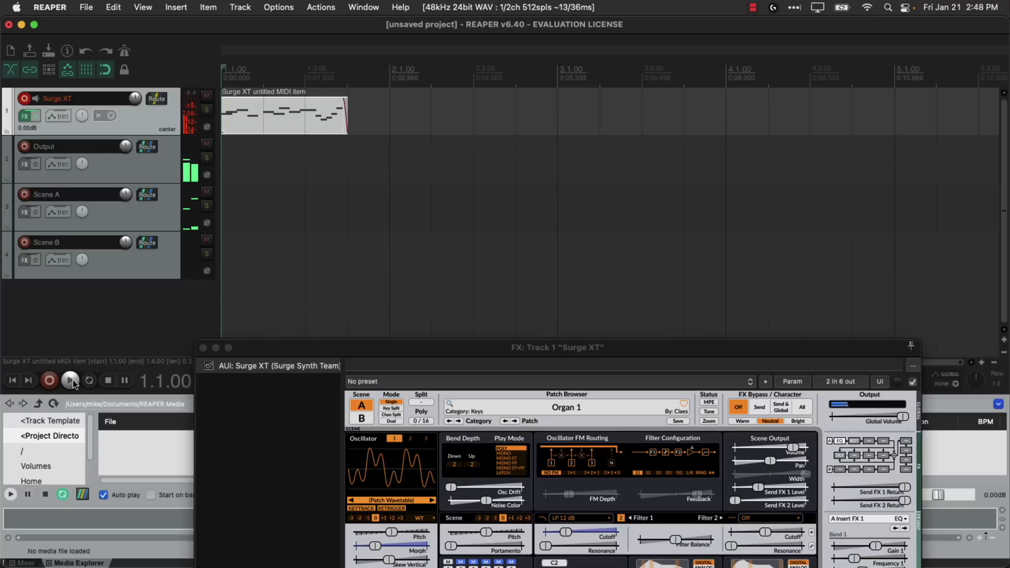
left_click_drag(647, 357, 638, 51)
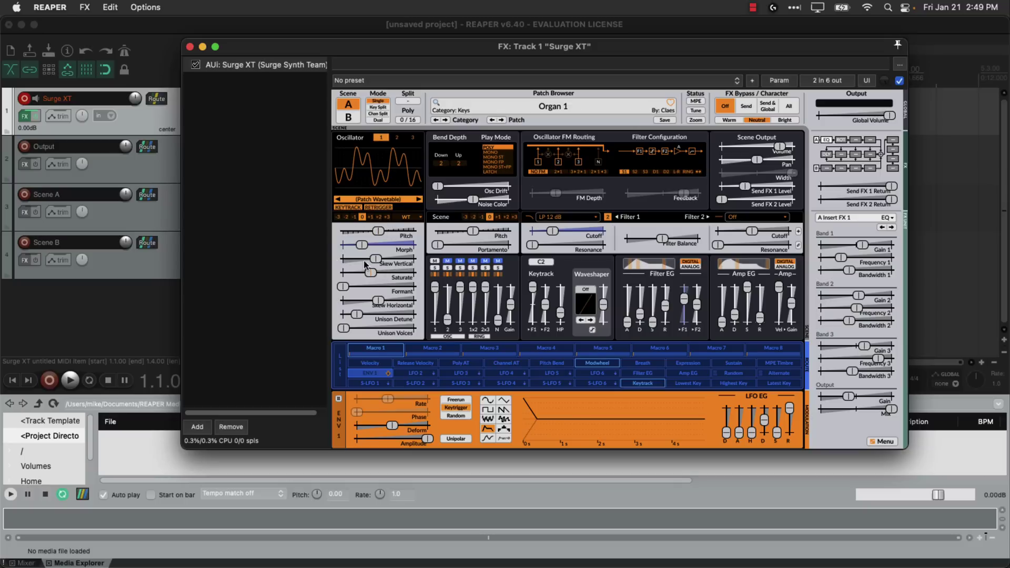
left_click(70, 380)
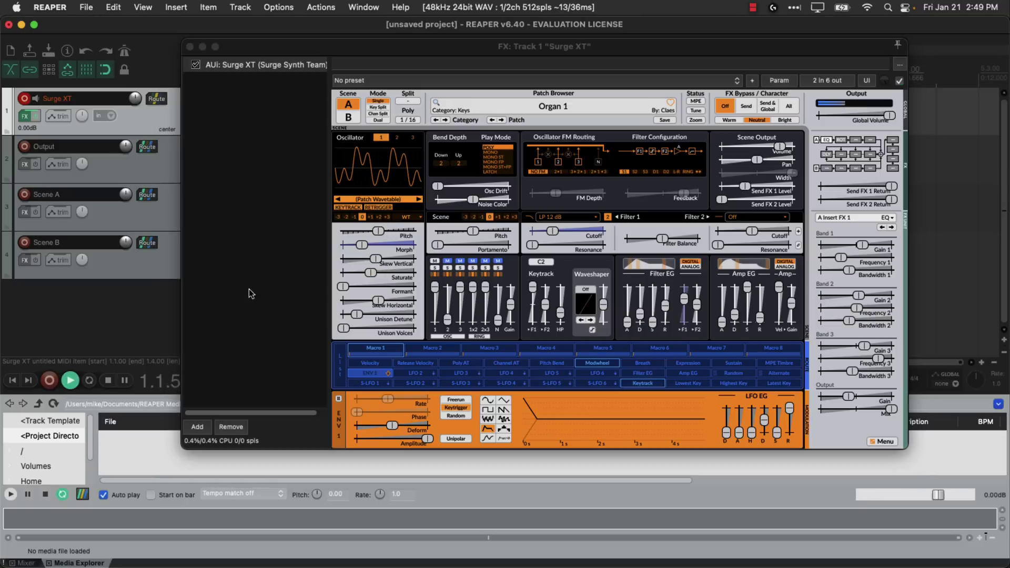
- Lower oscillator 1's pitch and raise the scene A pitch in the Organ 1 patch, playing the melody after each change
left_click(377, 232)
mouse_move(378, 231)
left_mouse_down()
mouse_move(397, 232)
mouse_move(364, 232)
left_mouse_up()
left_click(69, 381)
left_click_drag(472, 234, 498, 234)
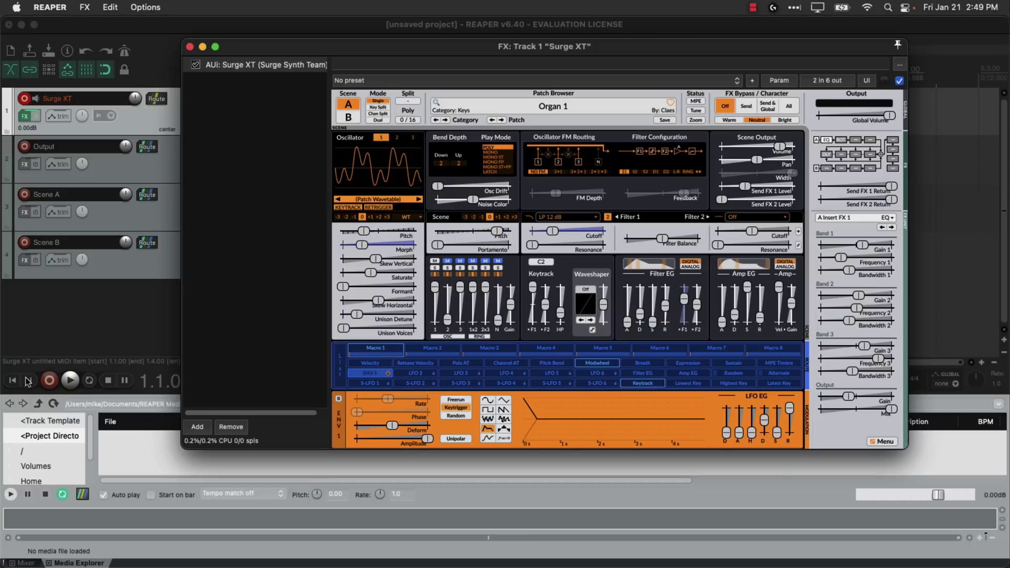
left_click(72, 380)
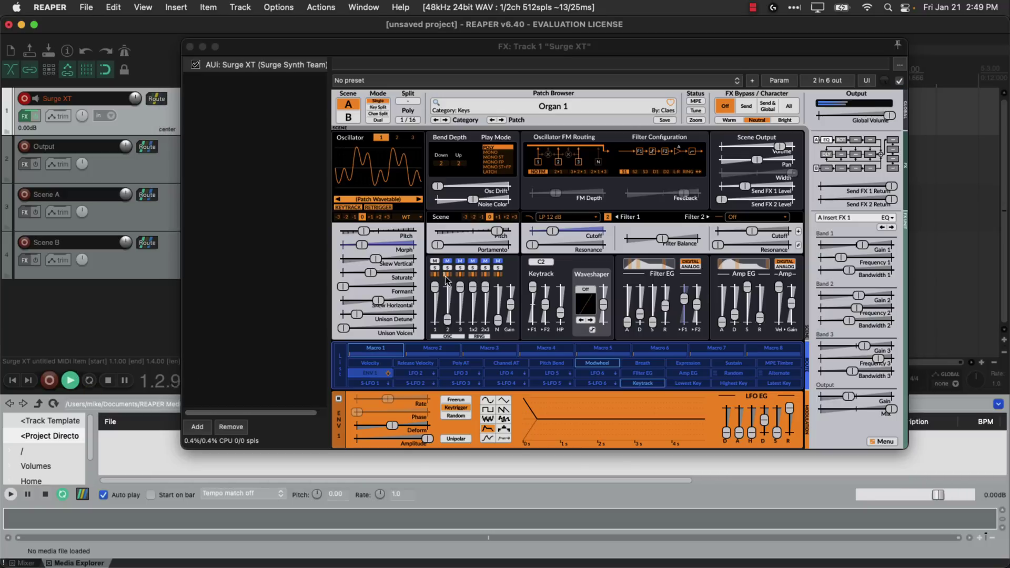
key("space")
- Raise the oscillator's Skew Vertical, shift the filter balance toward Filter 2, and audition the melody
left_click_drag(376, 258, 406, 258)
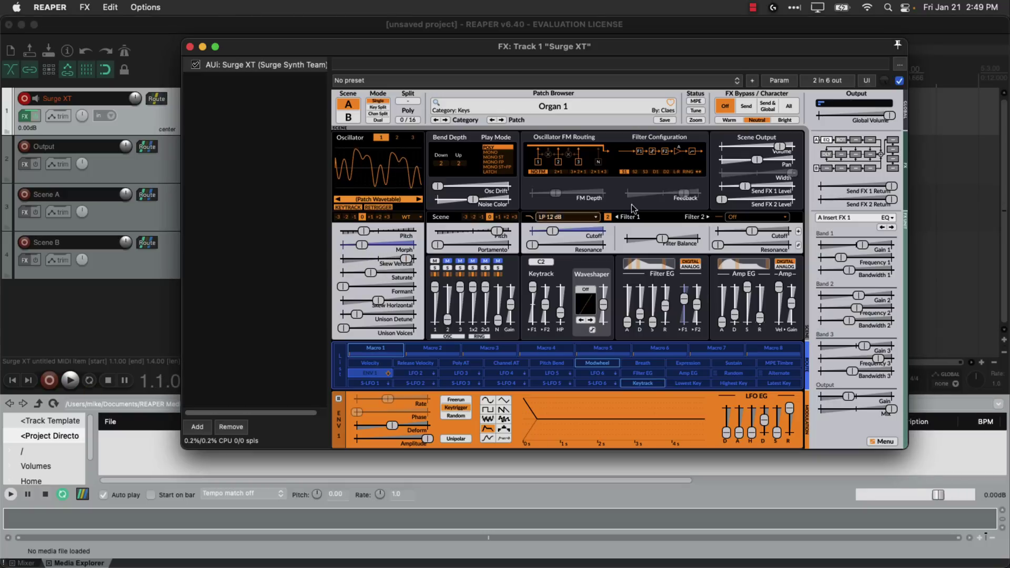
left_click_drag(668, 238, 687, 238)
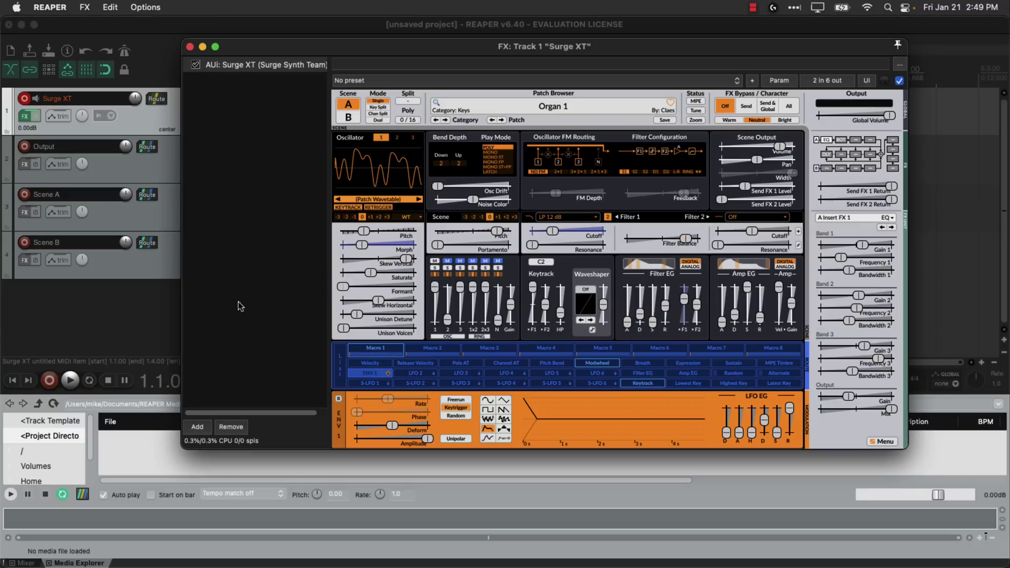
left_click(74, 384)
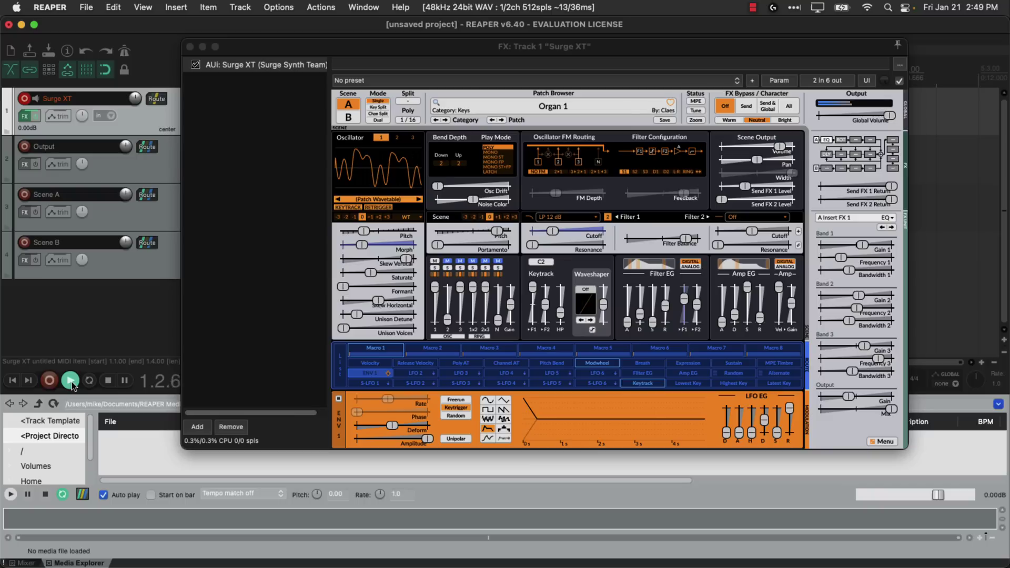
left_click(108, 380)
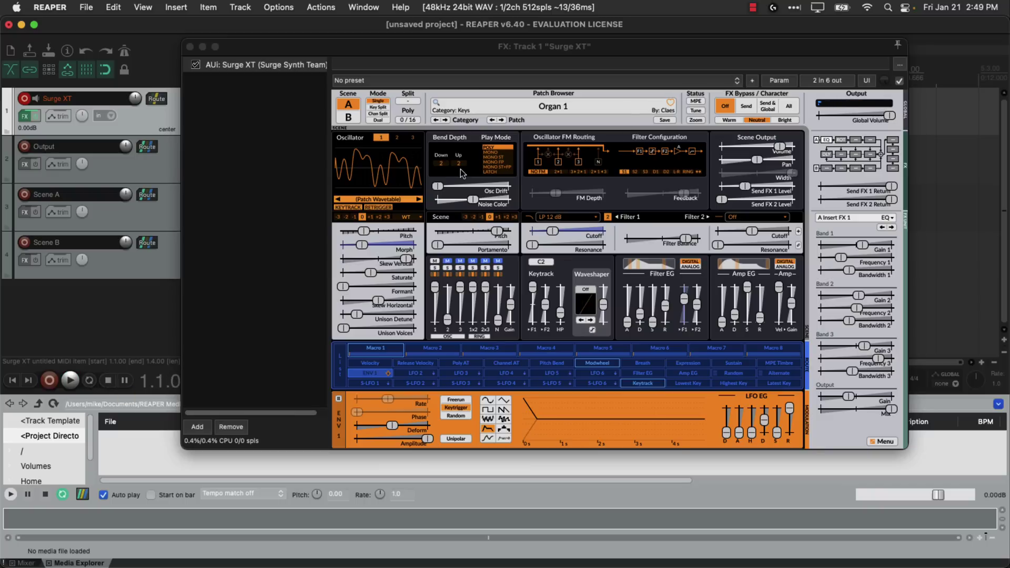
- Load the factory Winds patch Flute 1 in Surge XT and play the melody with it
mouse_move(637, 193)
left_click(557, 108)
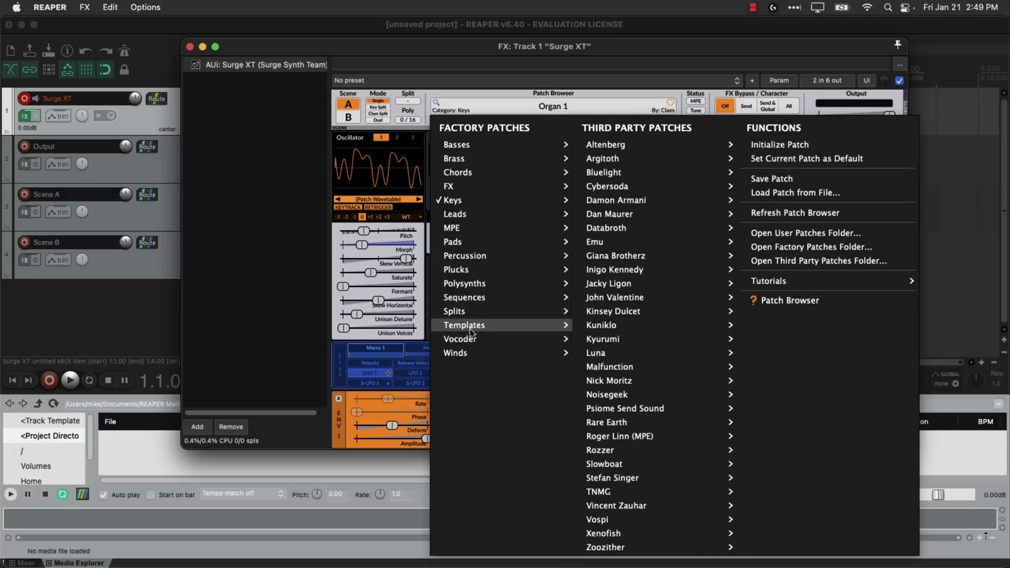
mouse_move(457, 350)
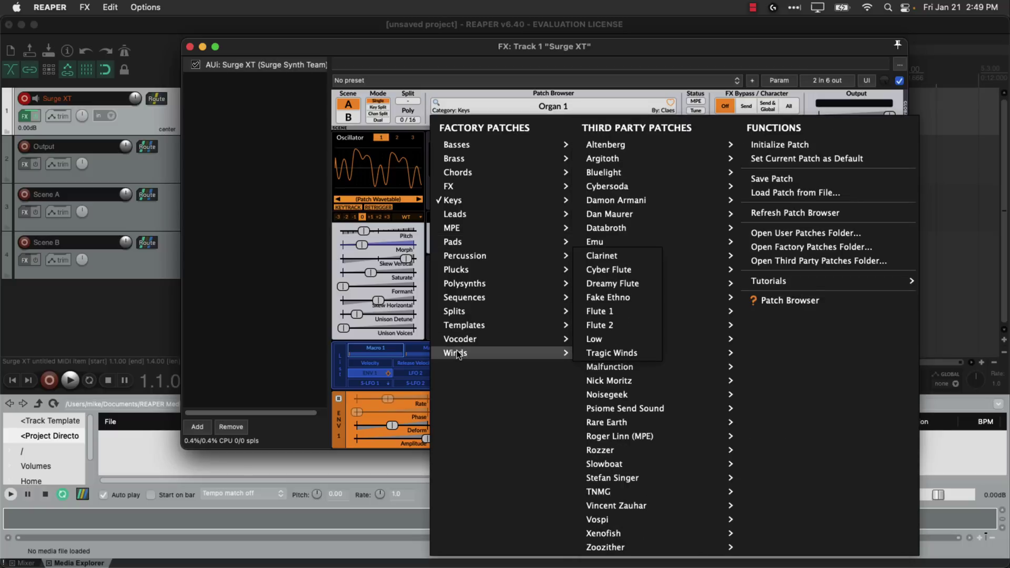
left_click(621, 313)
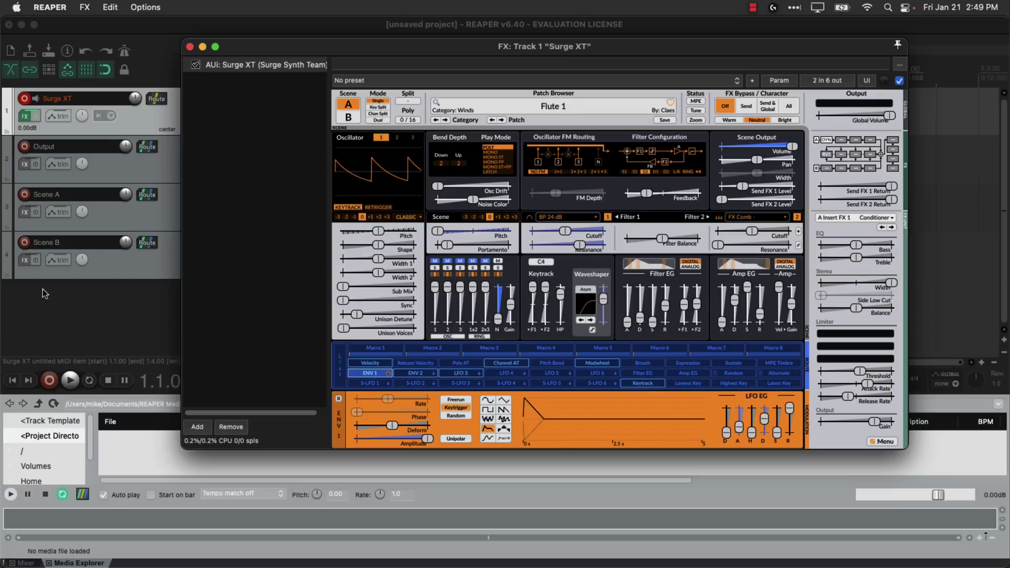
left_click(70, 380)
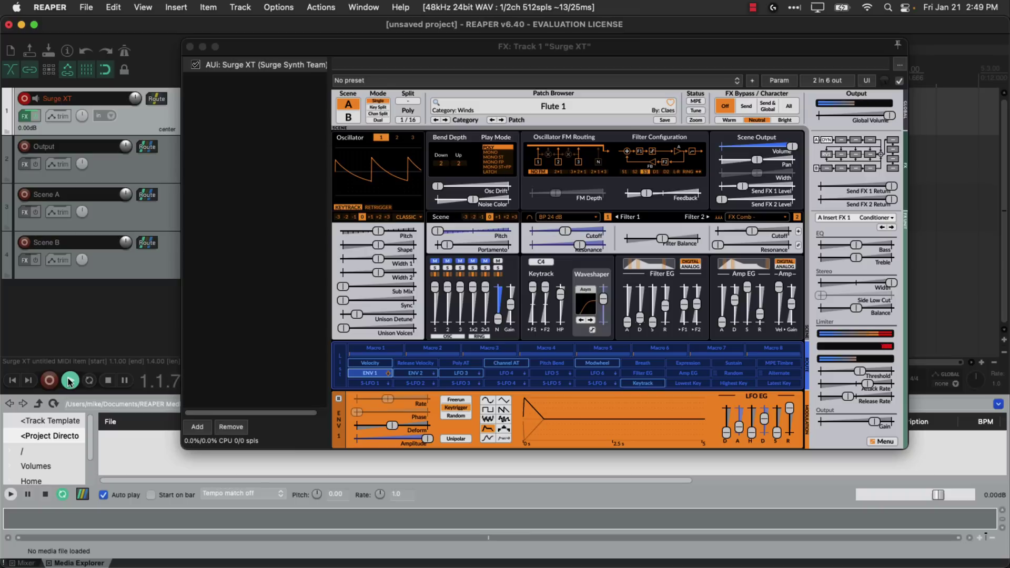
key("space")
- Load the third-party TNMG Drums patch Snare - Classic and play the melody with it
left_click(583, 109)
left_click(583, 108)
mouse_move(615, 356)
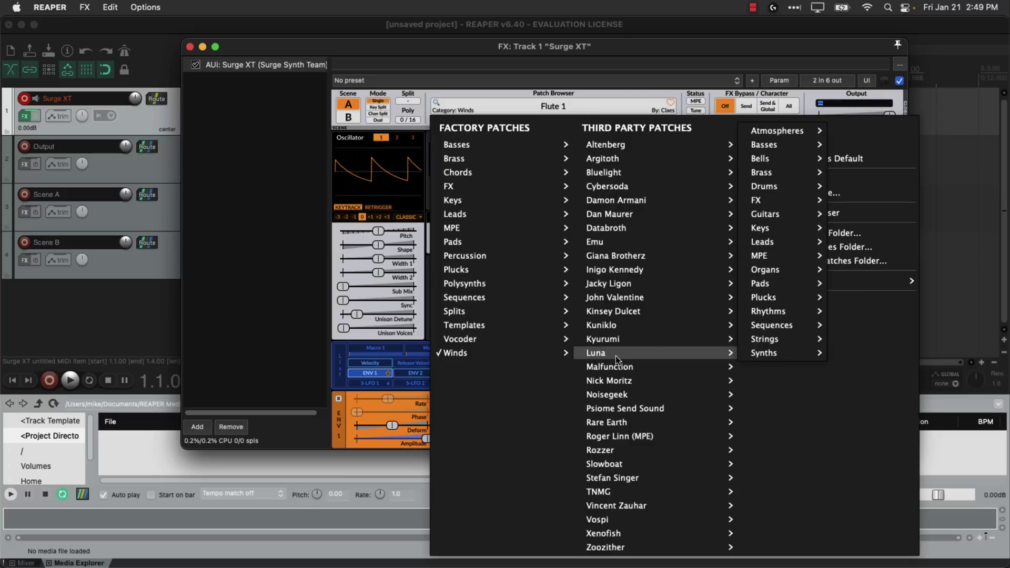
mouse_move(616, 505)
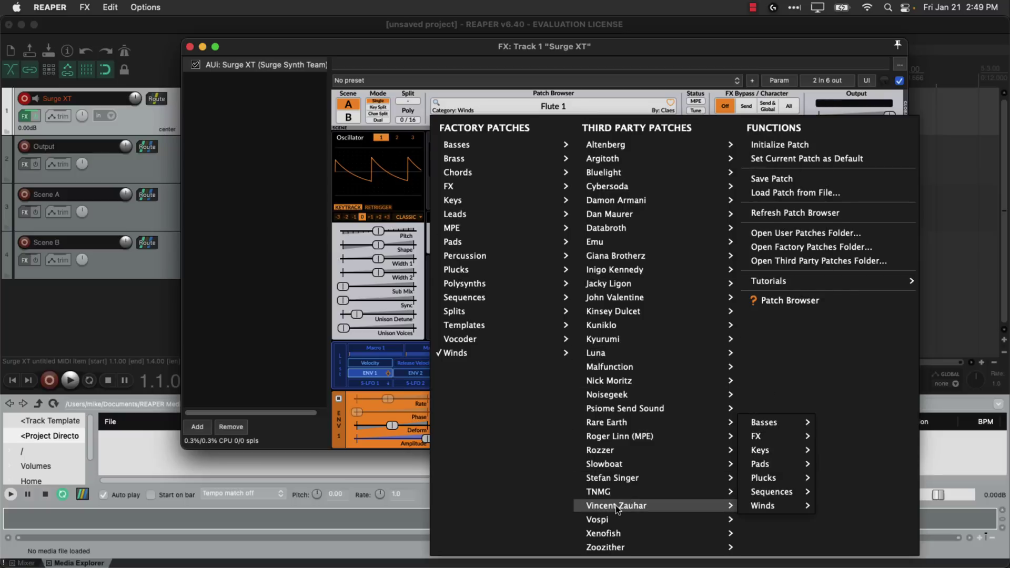
mouse_move(705, 492)
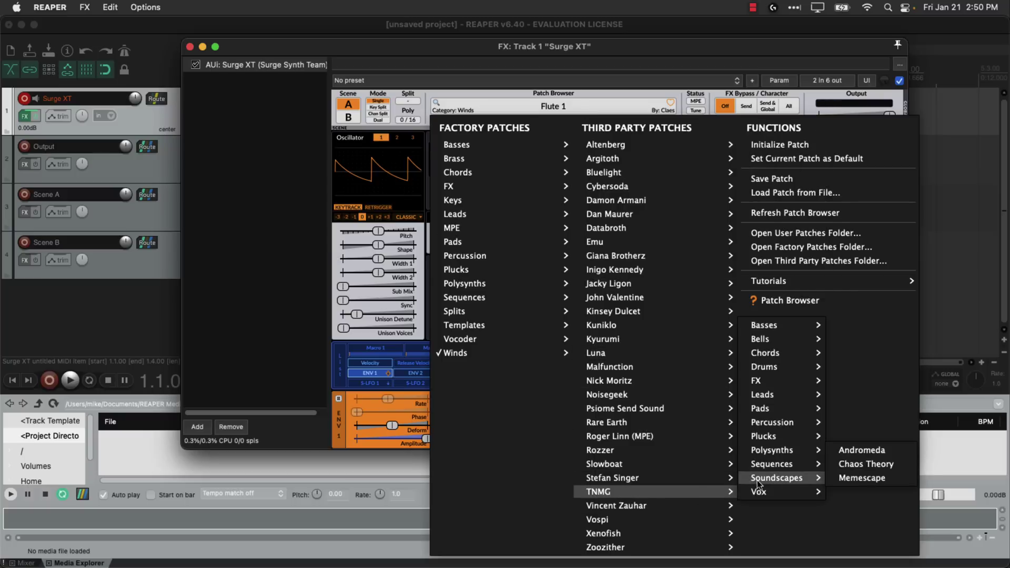
mouse_move(774, 452)
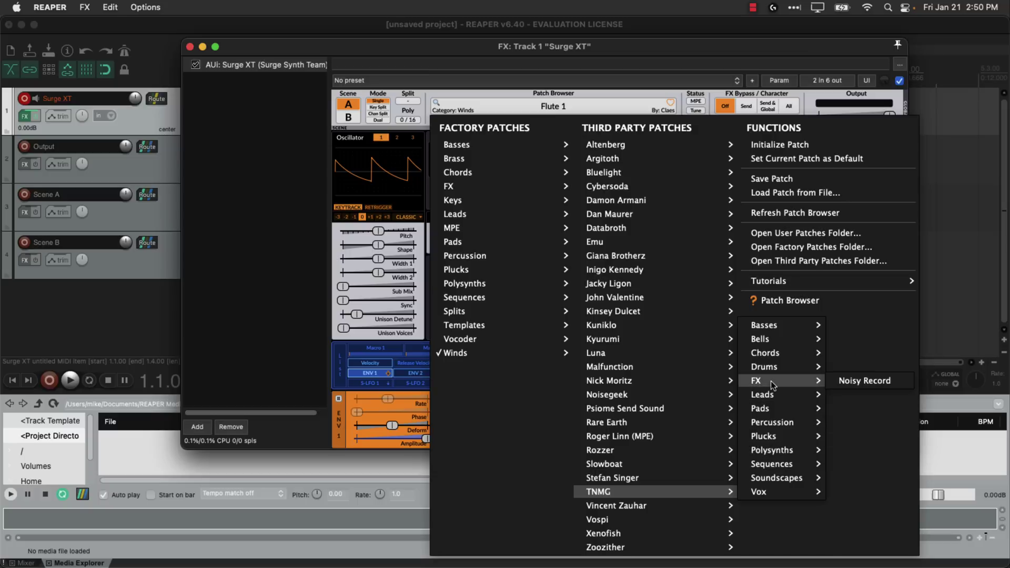
mouse_move(777, 366)
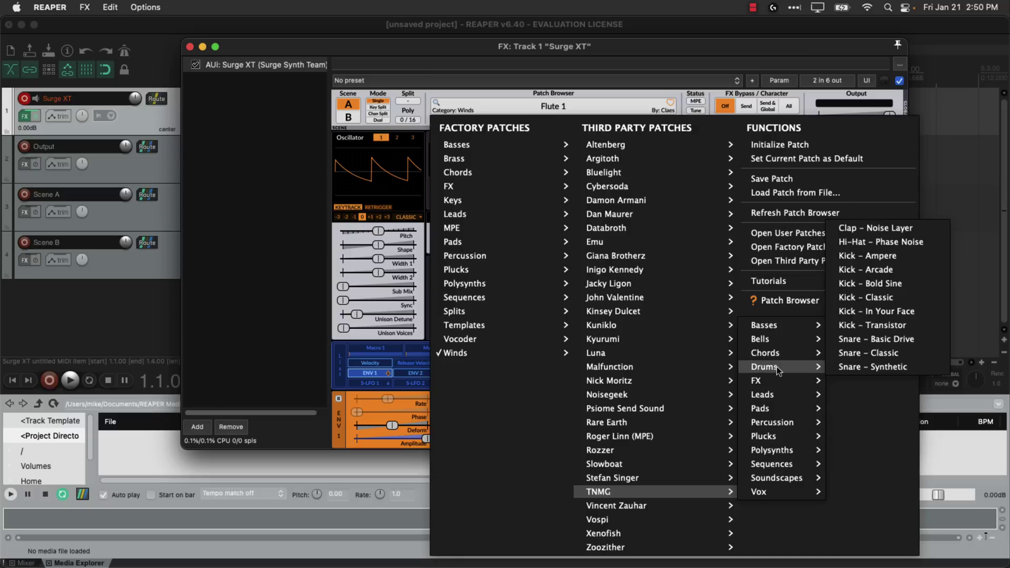
left_click(879, 353)
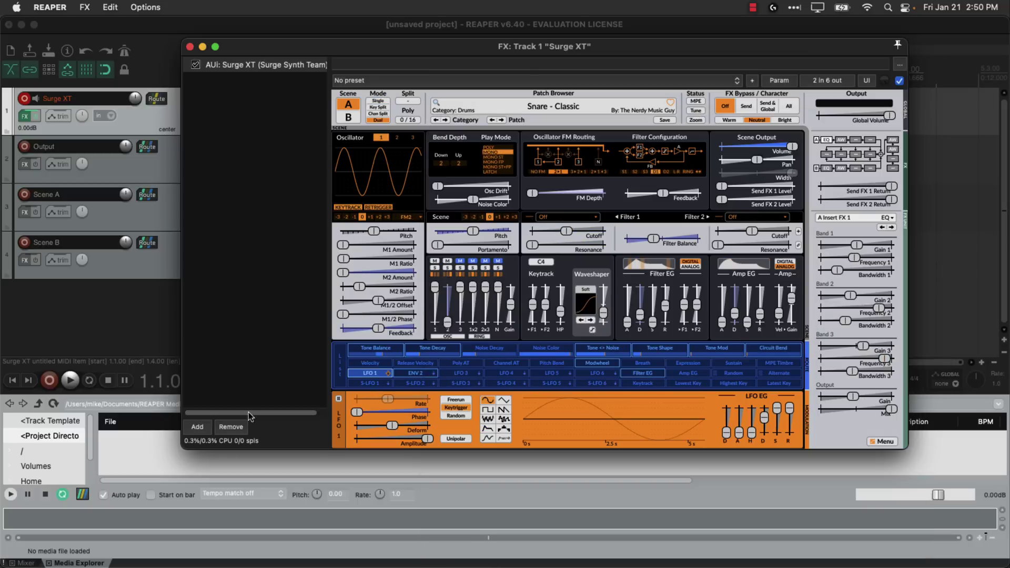
left_click(69, 381)
left_click(70, 381)
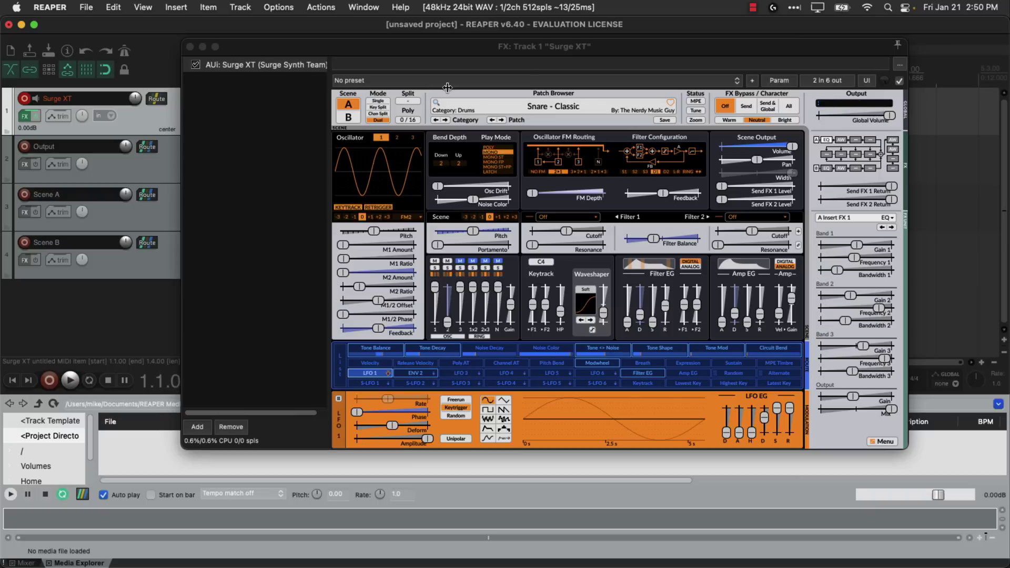
- Load the factory Leads patch Banjo Remains and play the melody with it
left_click(521, 106)
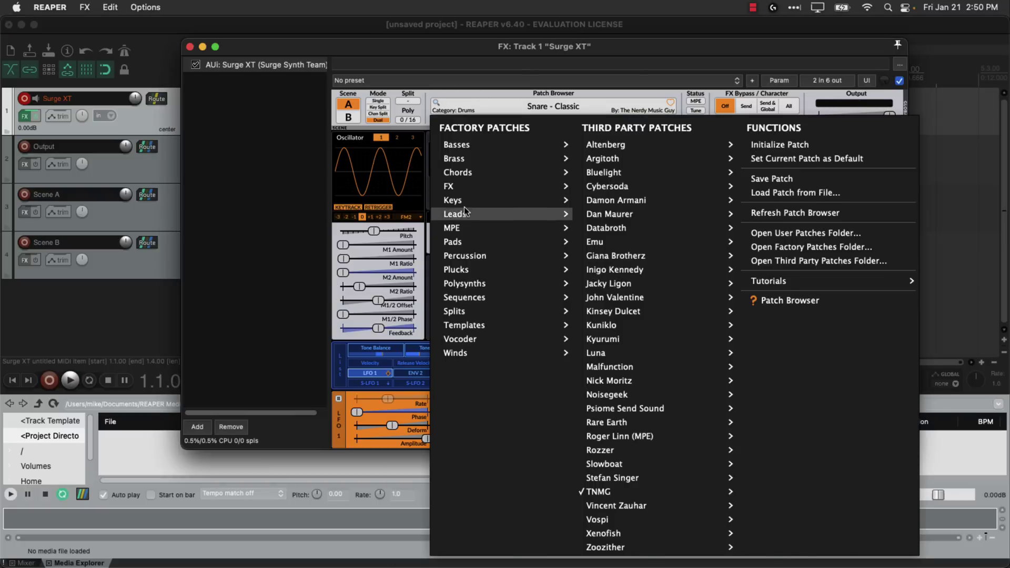
left_click(456, 196)
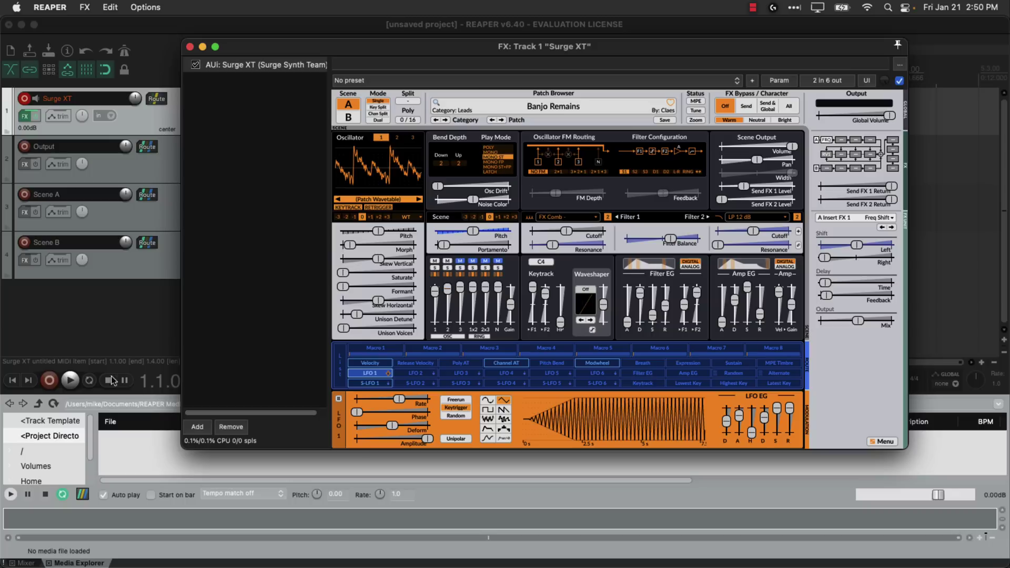
left_click(72, 379)
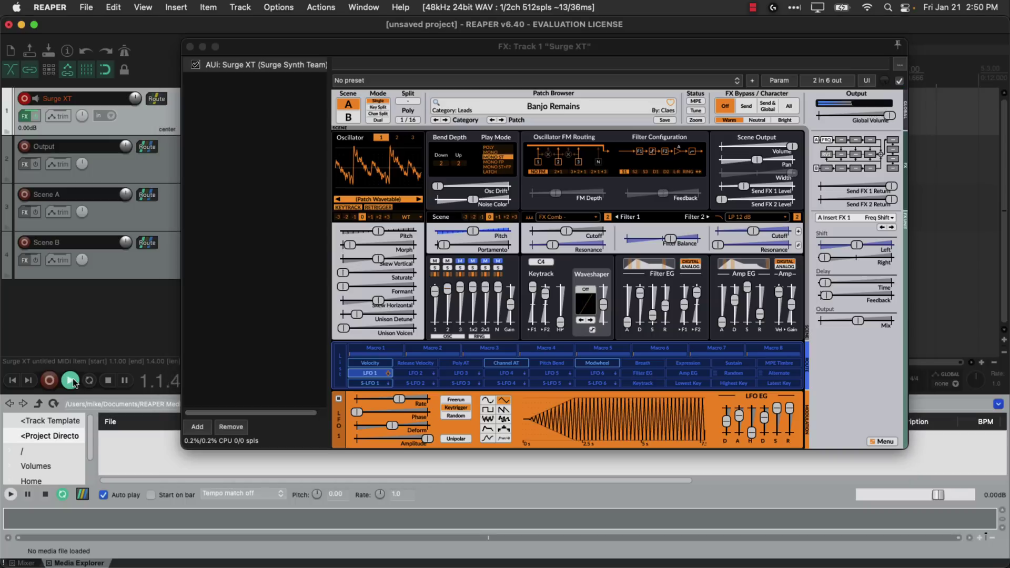
left_click(109, 380)
- Replace the effect in A Insert FX 1 with the Flanger preset Slow Move and play the melody through it
left_click(863, 216)
mouse_move(598, 280)
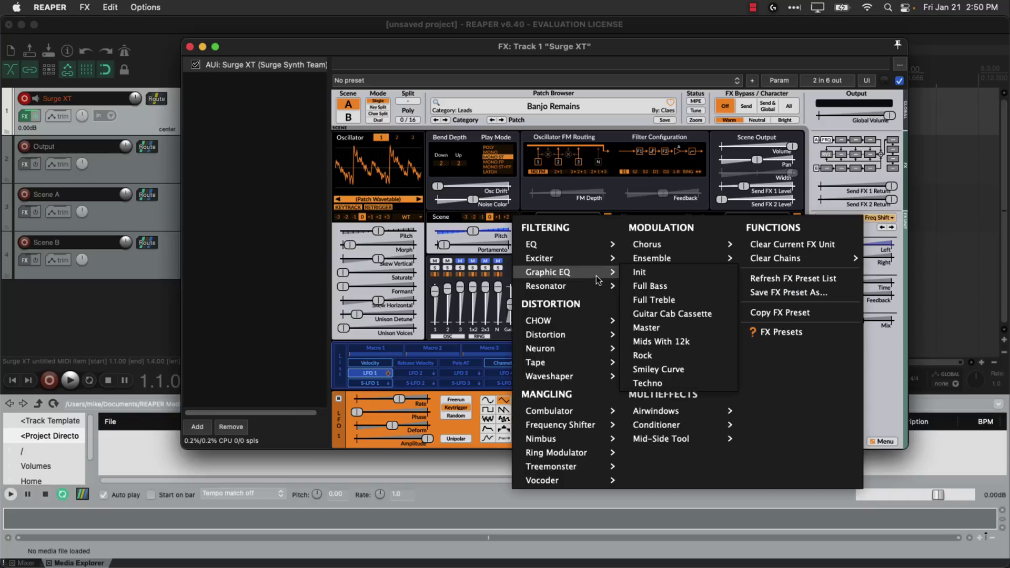
mouse_move(568, 375)
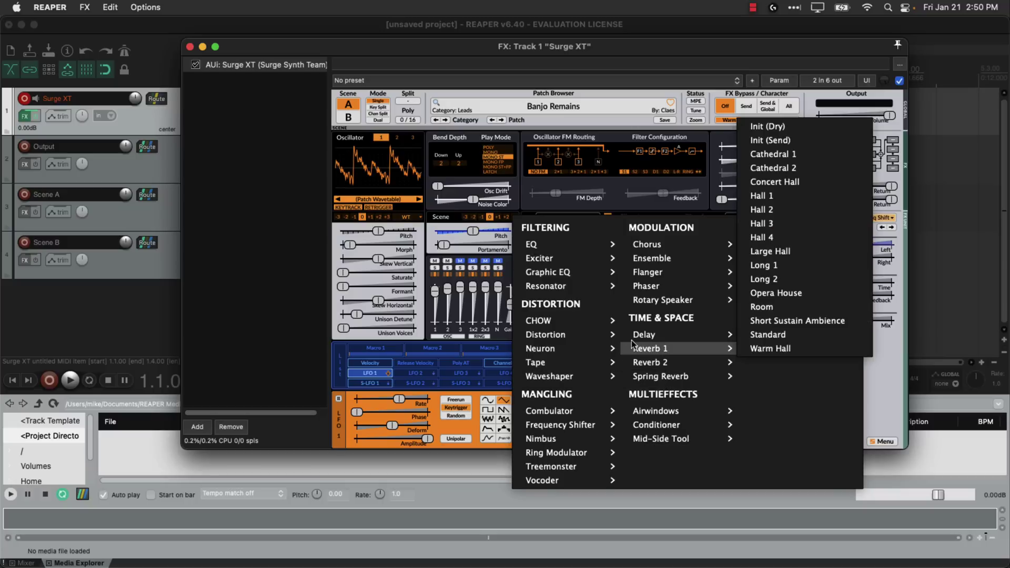
mouse_move(661, 272)
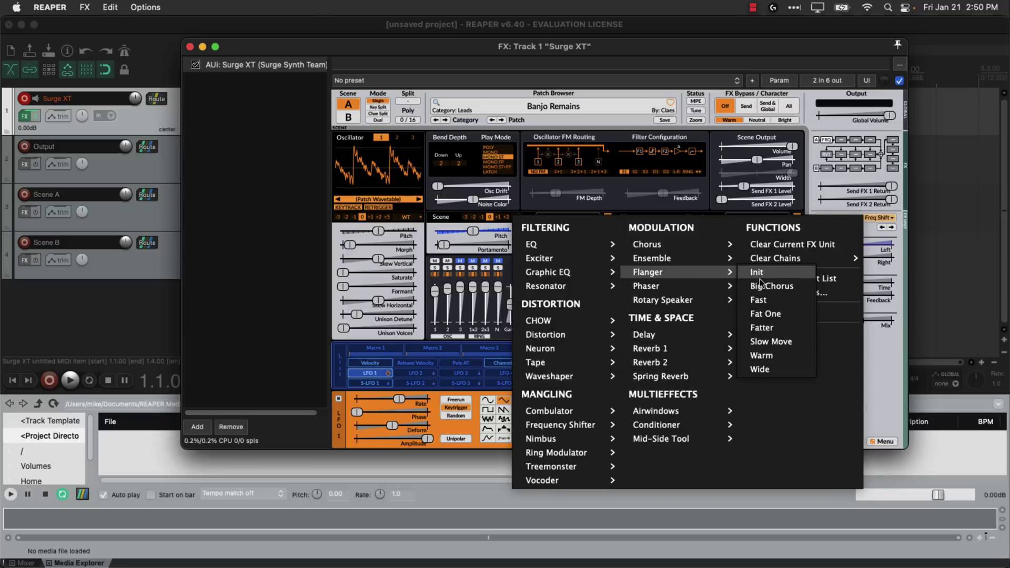
left_click(771, 342)
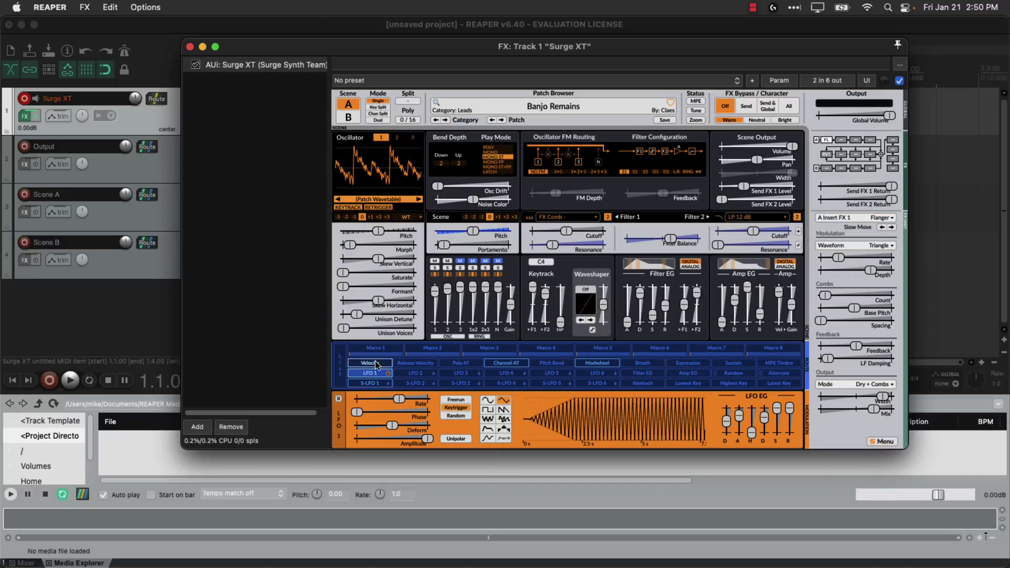
left_click(70, 380)
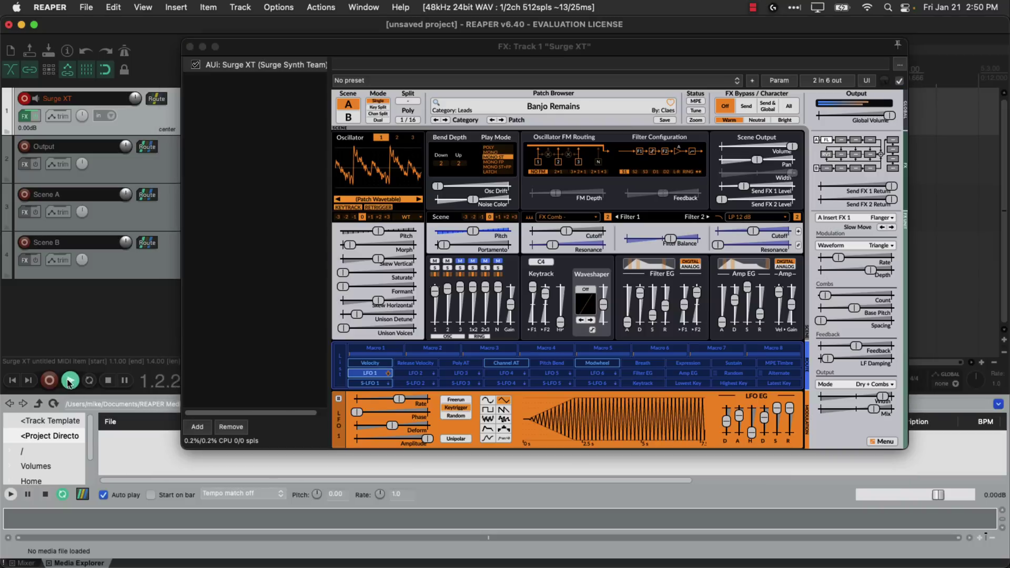
left_click(107, 381)
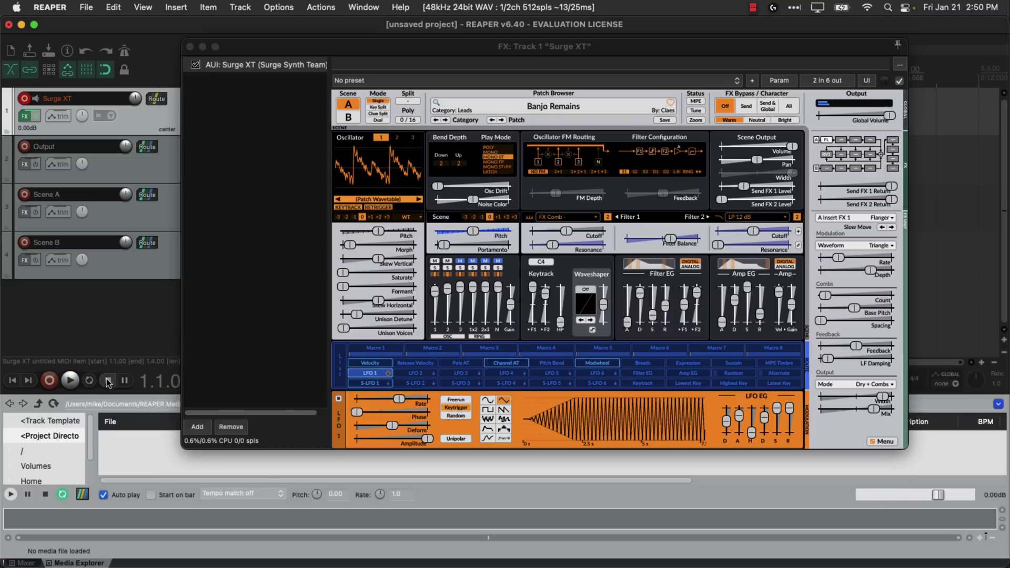
- Add the Surge XT Effects VST3 plugin to the Output track, set its effect type to EQ and close its window
left_click(25, 164)
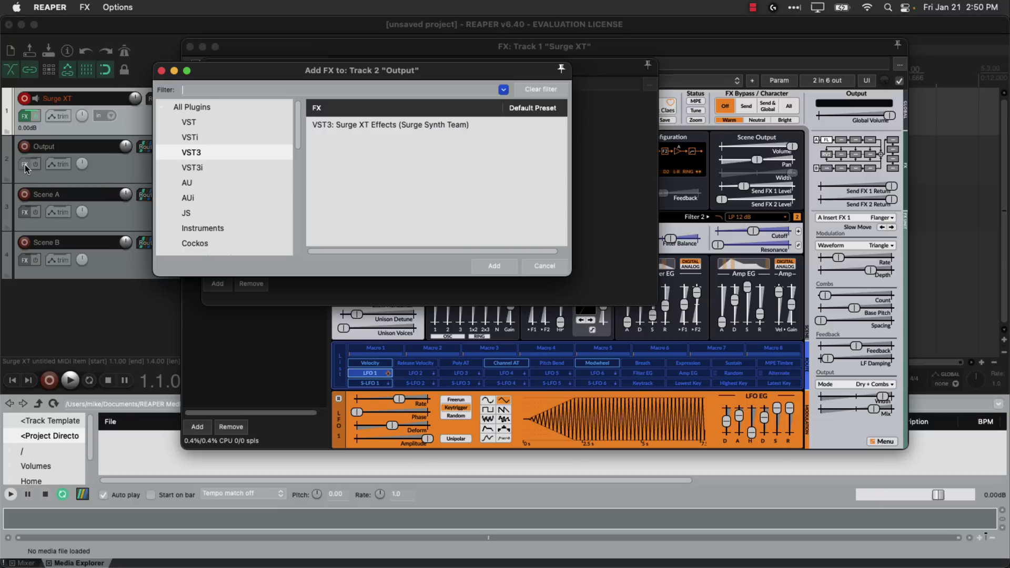
left_click(368, 128)
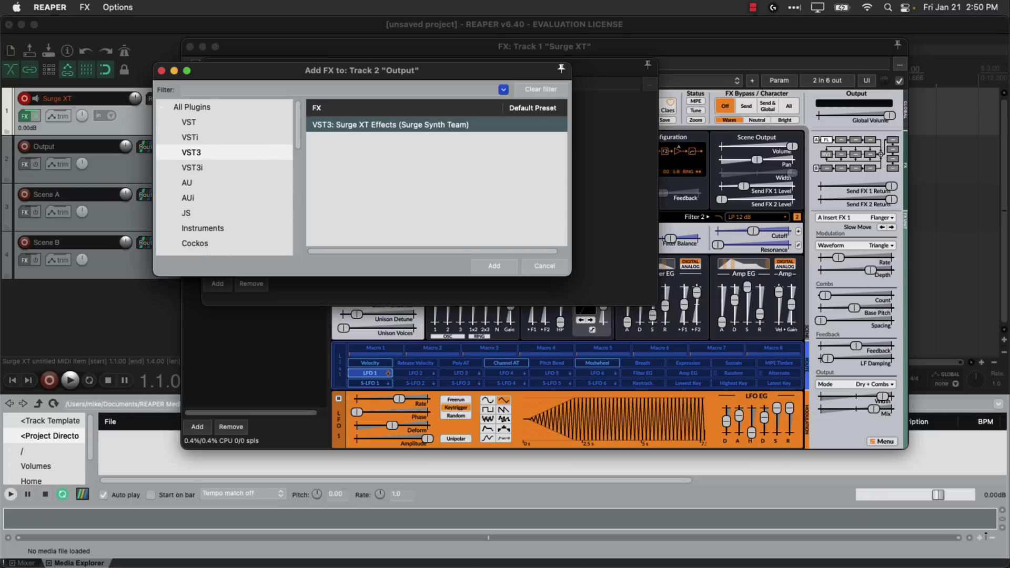
double_click(368, 124)
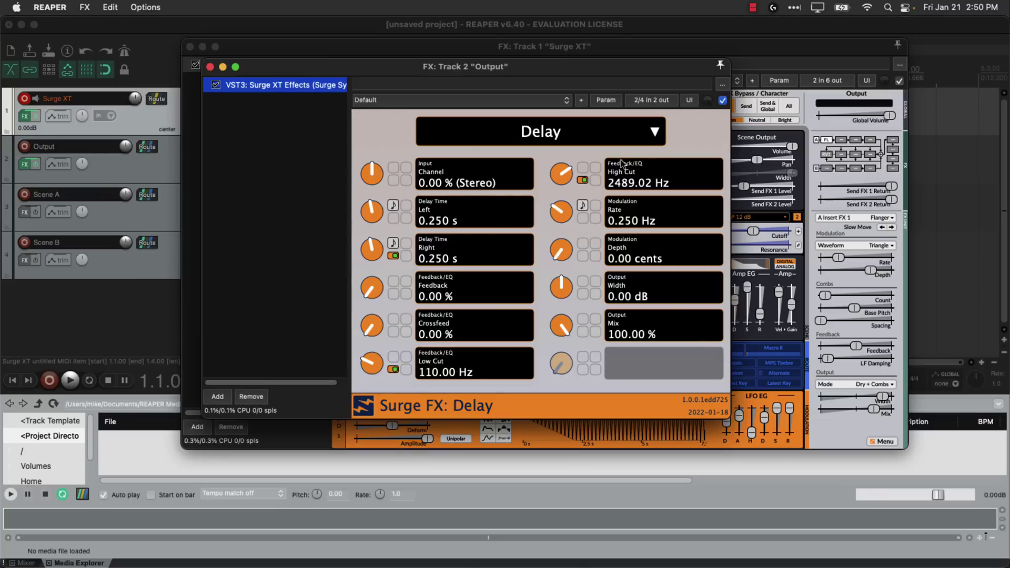
left_click(647, 139)
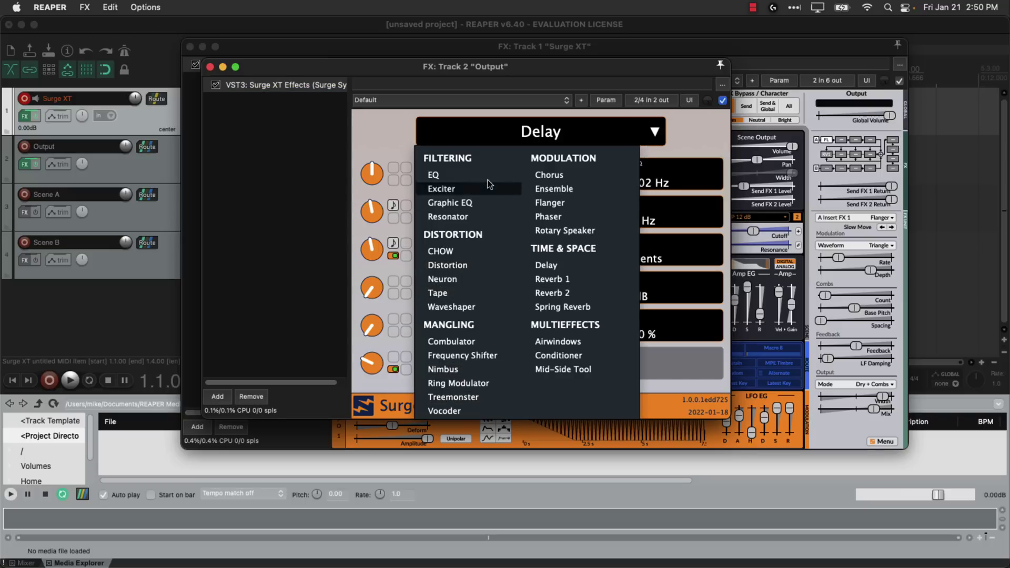
left_click(439, 179)
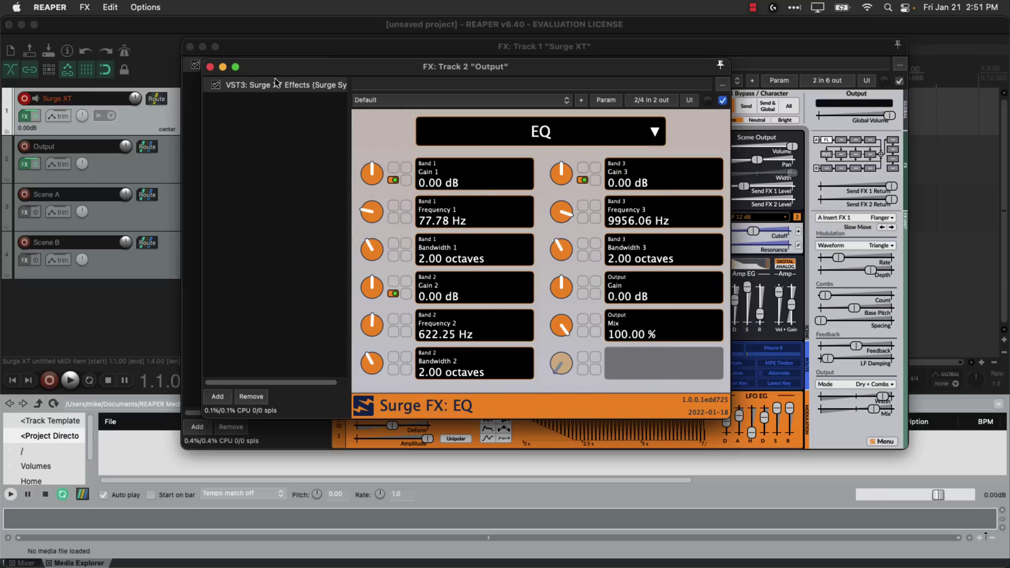
left_click(210, 68)
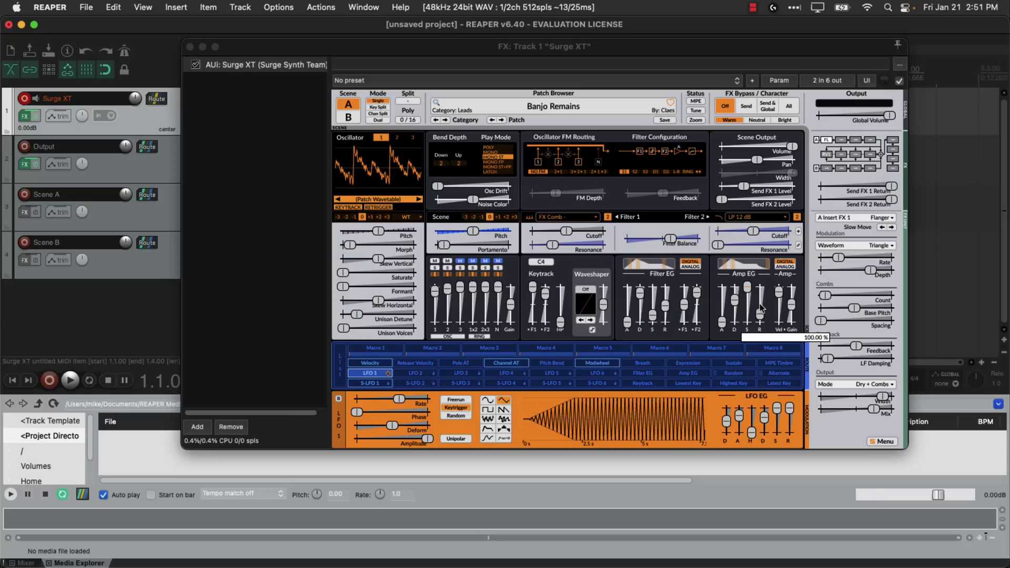
- Switch to the browser and look through the Surge XT User Manual from its table of contents to the modulation and LFO parameter sections
mouse_move(665, 310)
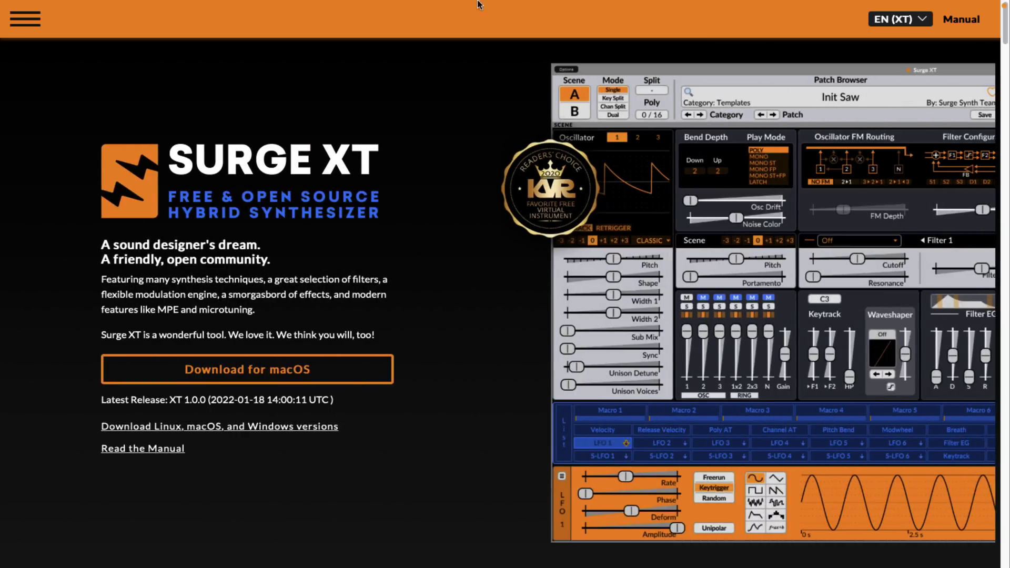
mouse_move(459, 5)
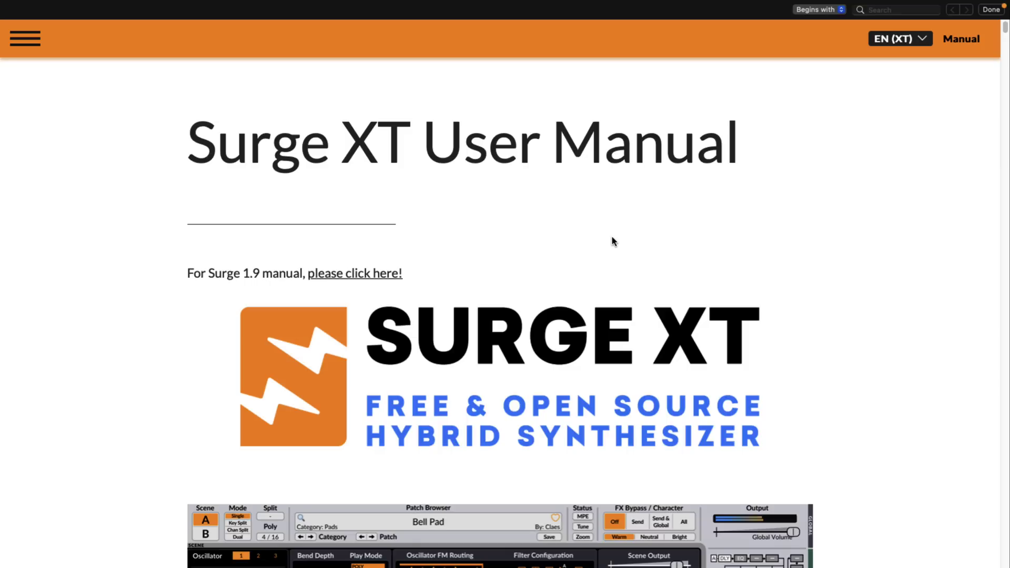
scroll(611, 241, "down", 10)
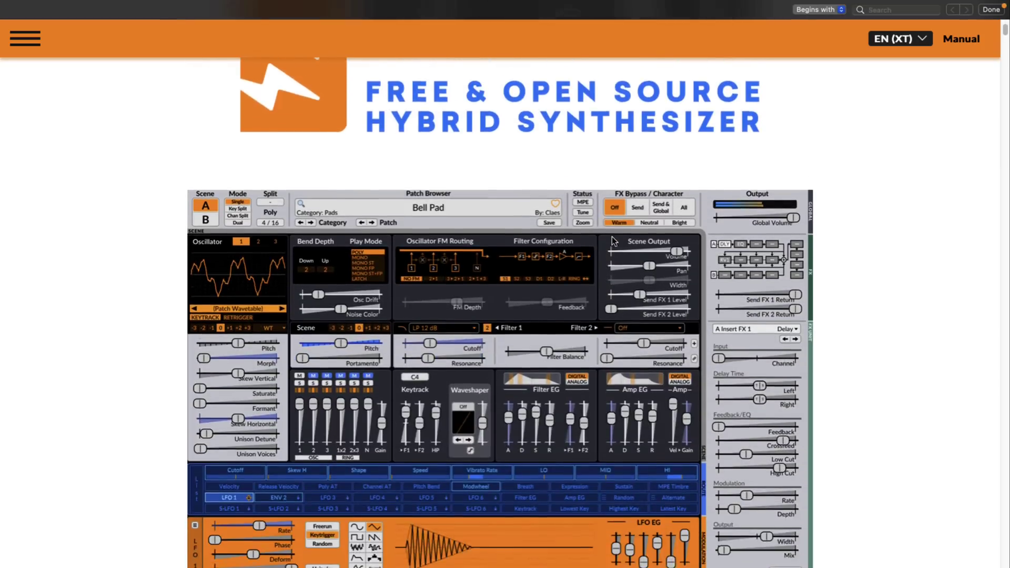
scroll(611, 235, "down", 20)
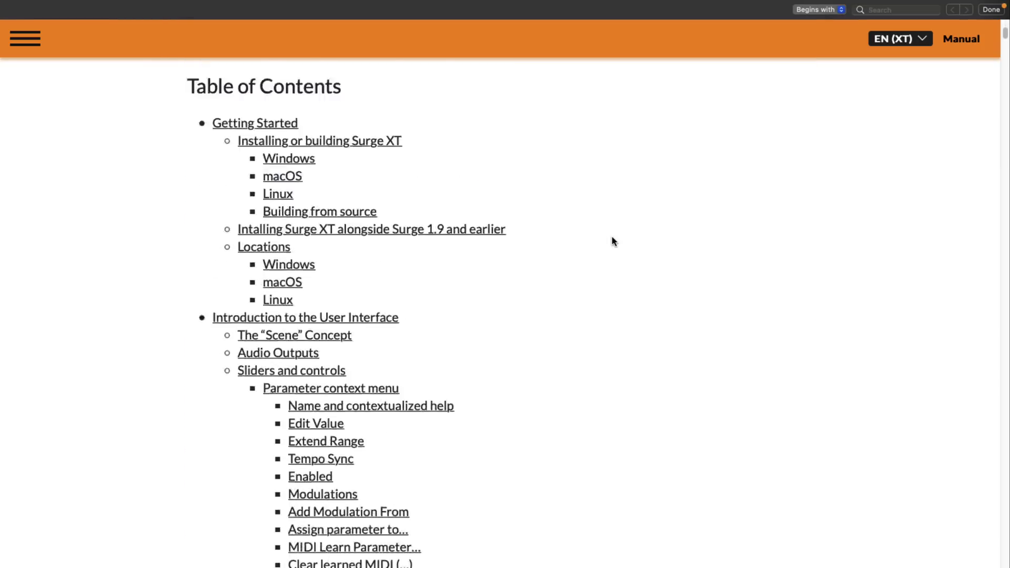
scroll(612, 241, "down", 20)
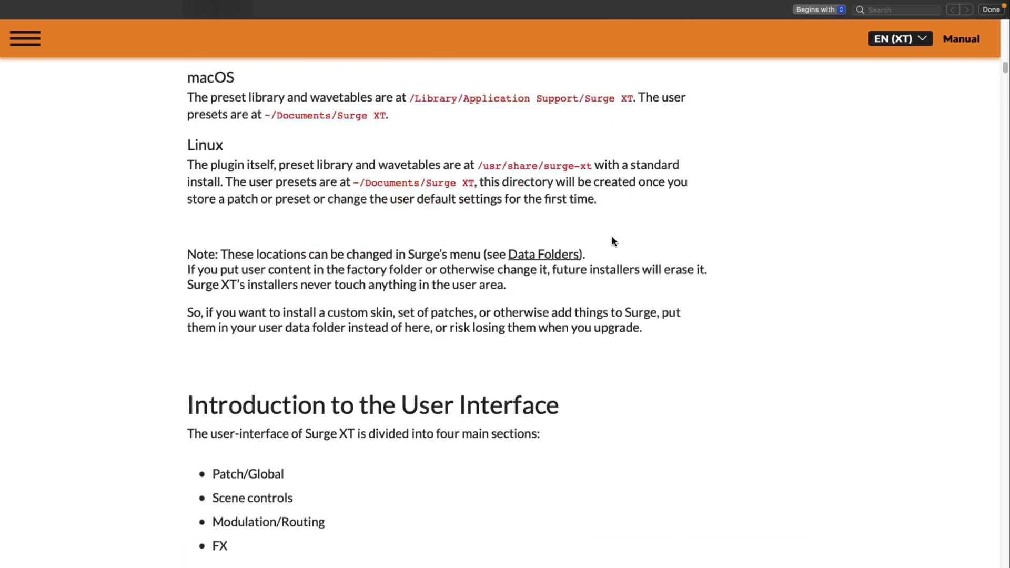
scroll(612, 241, "up", 20)
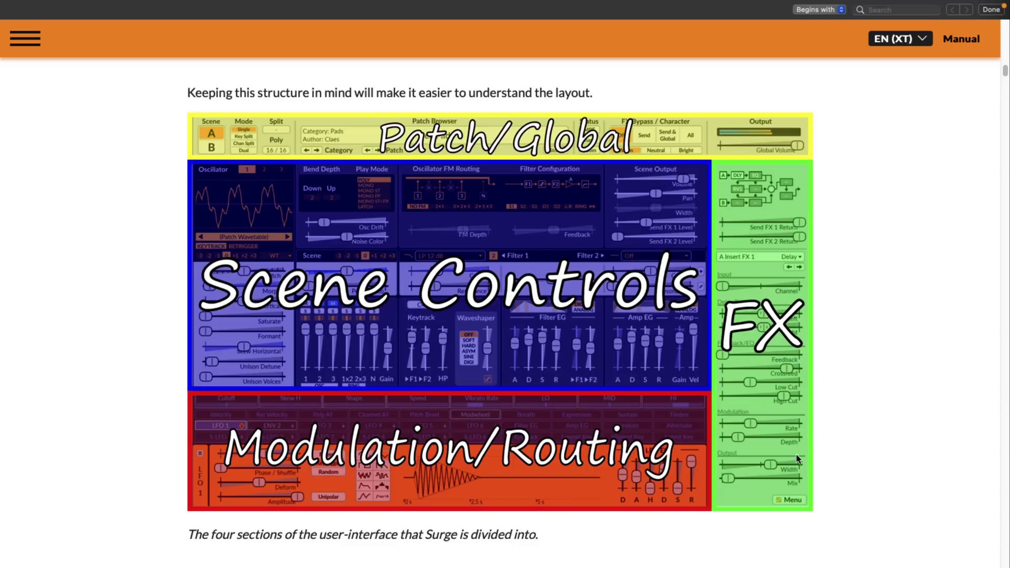
scroll(572, 448, "down", 20)
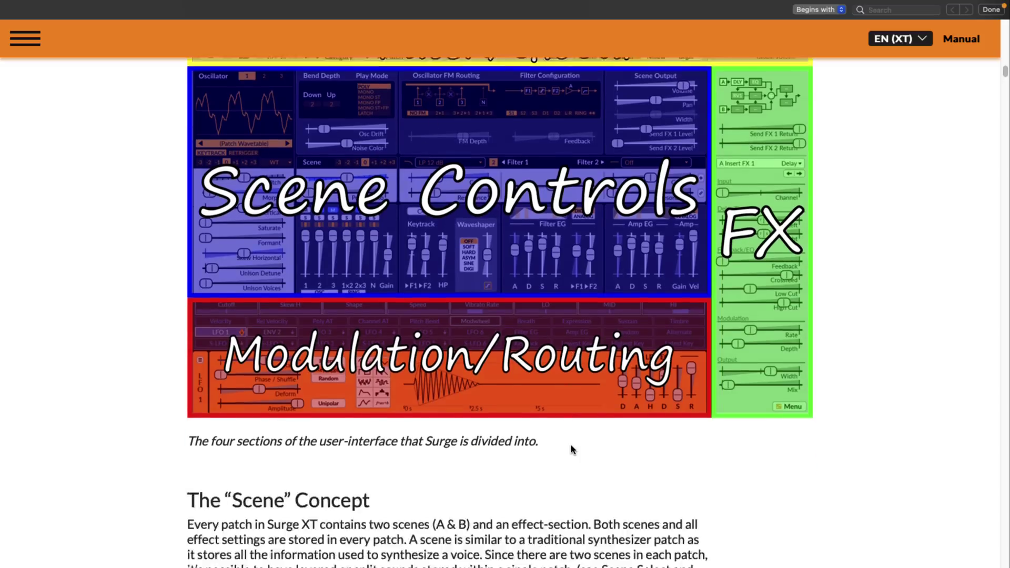
scroll(571, 446, "down", 20)
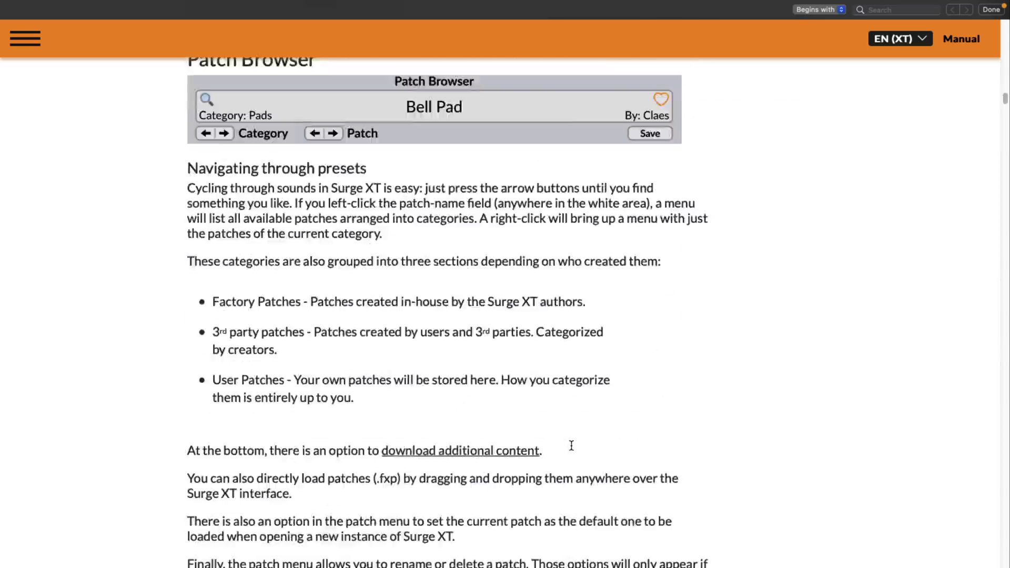
scroll(571, 445, "down", 20)
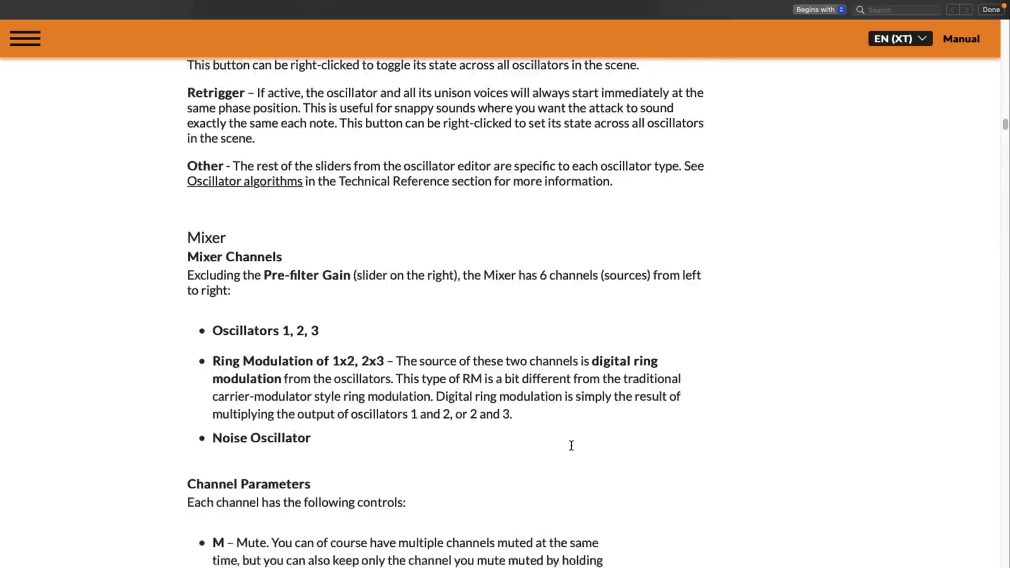
scroll(571, 445, "down", 20)
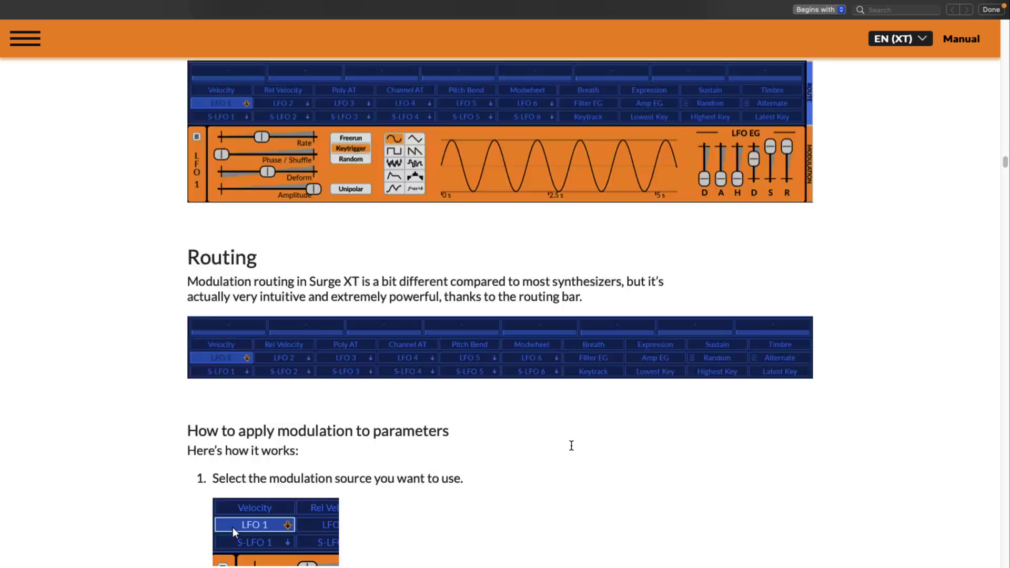
scroll(636, 205, "down", 20)
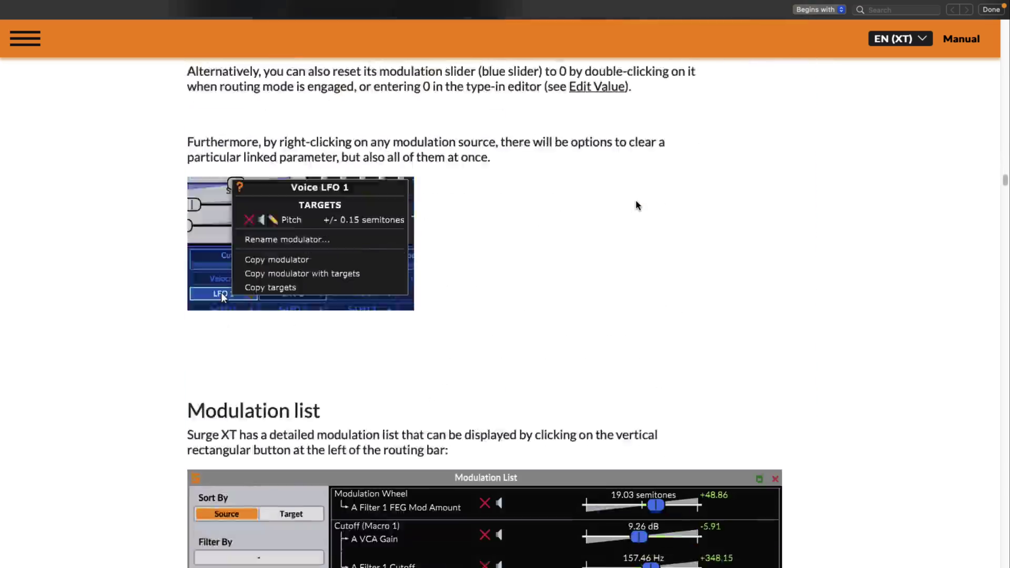
scroll(635, 200, "down", 20)
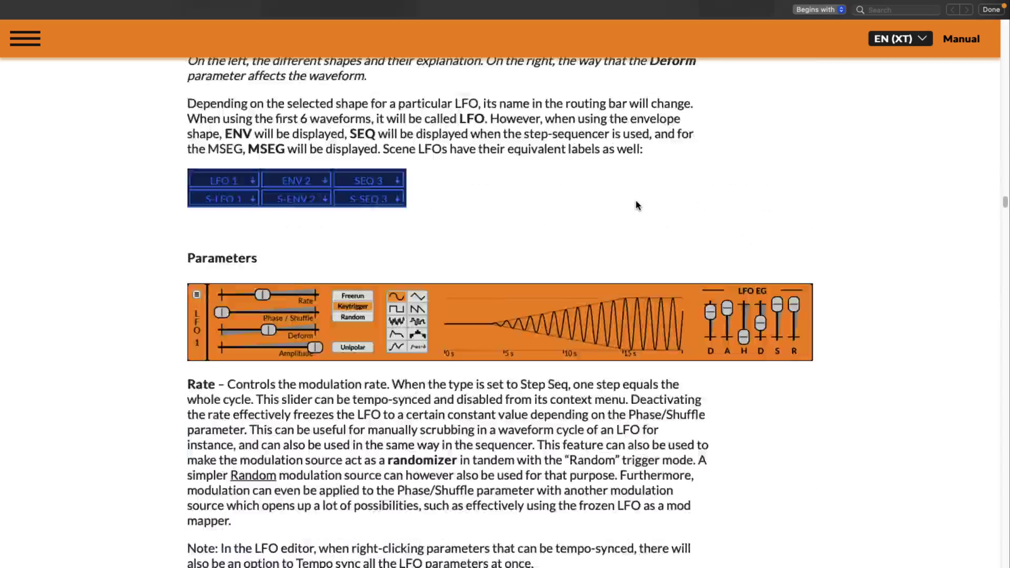
- Switch back to REAPER, load the factory Percussion patch Kick 909ish in Surge XT and play the melody with it
key("ctrl+Left")
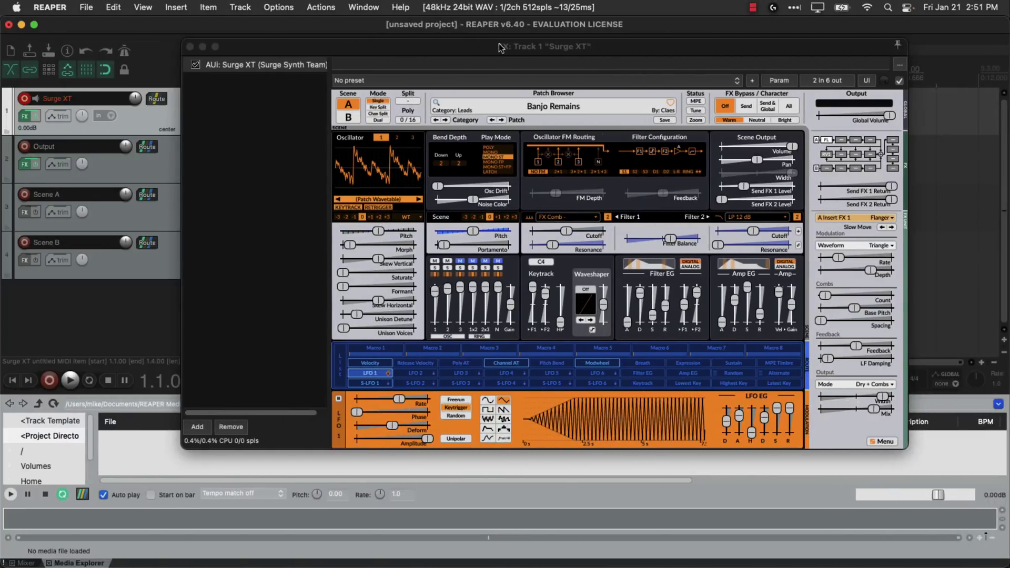
left_click(547, 105)
mouse_move(485, 258)
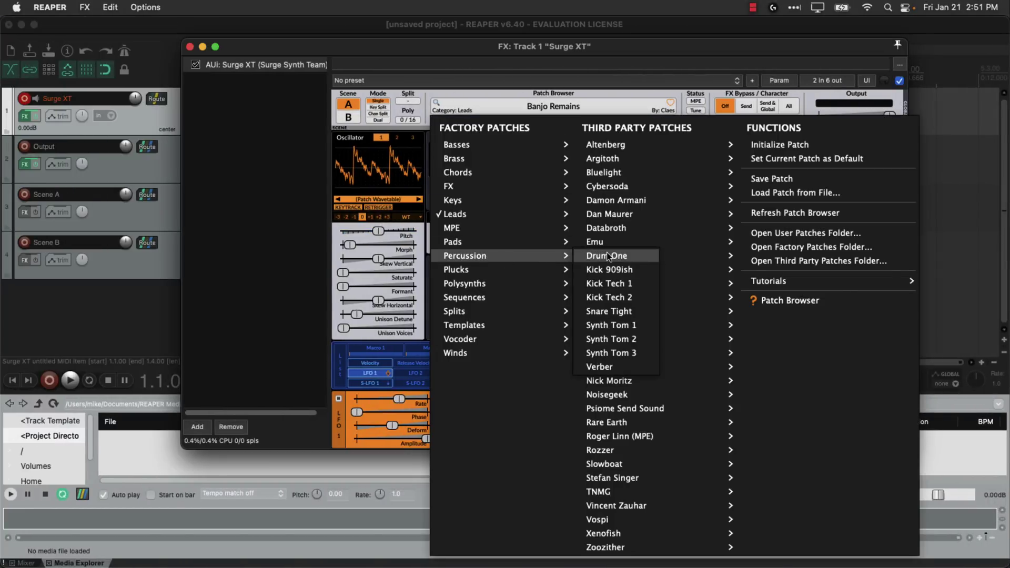
left_click(598, 270)
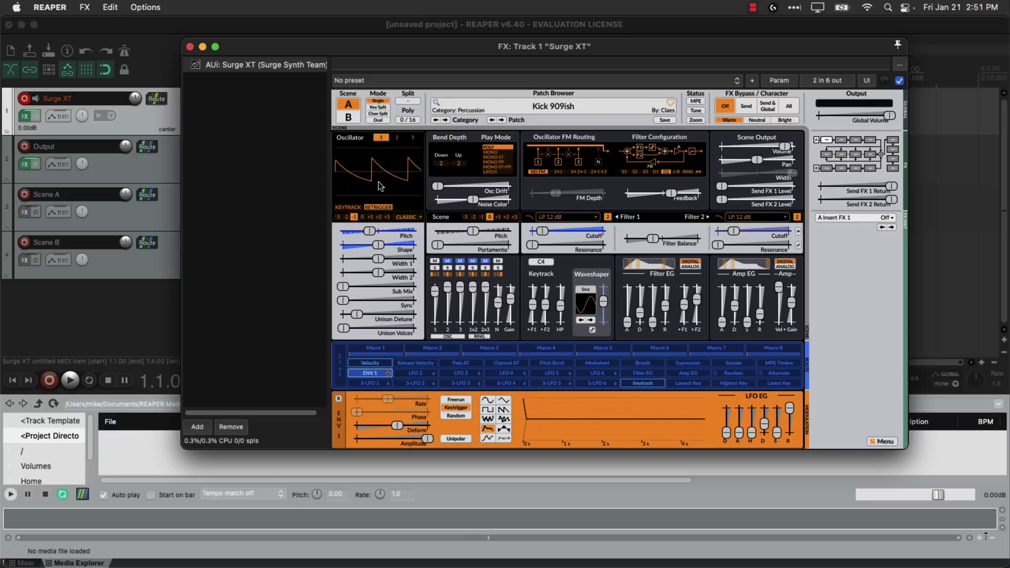
left_click(67, 388)
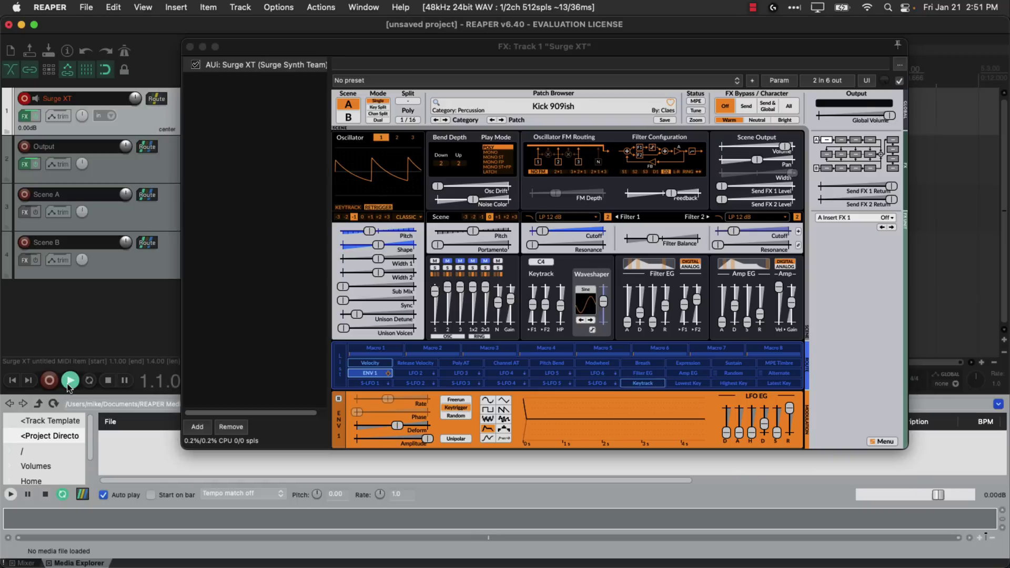
left_click(107, 379)
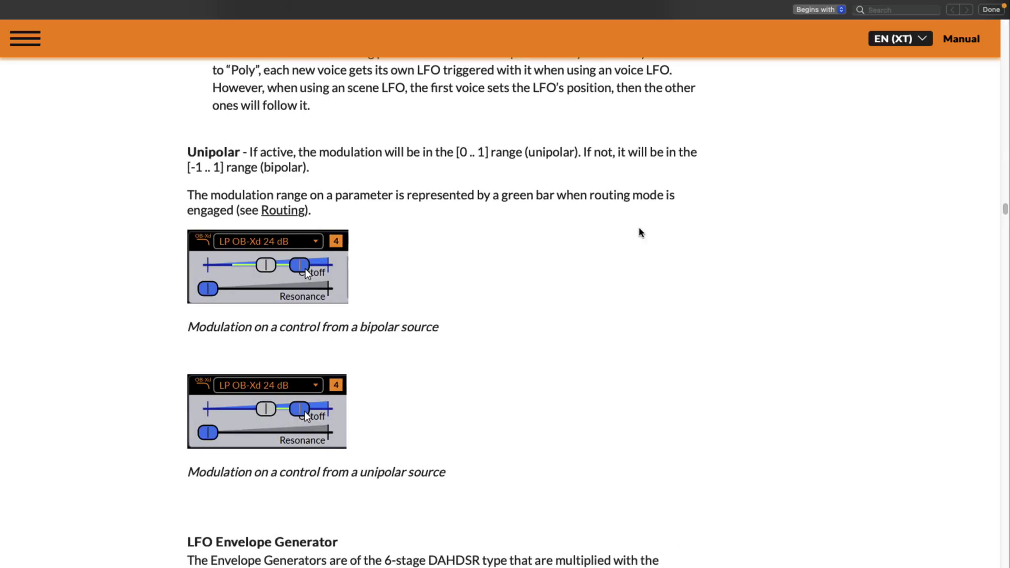
- Return to the online manual, dismiss the find bar and look through the step sequencer, formula modulator and oscillator algorithm sections
left_click(995, 11)
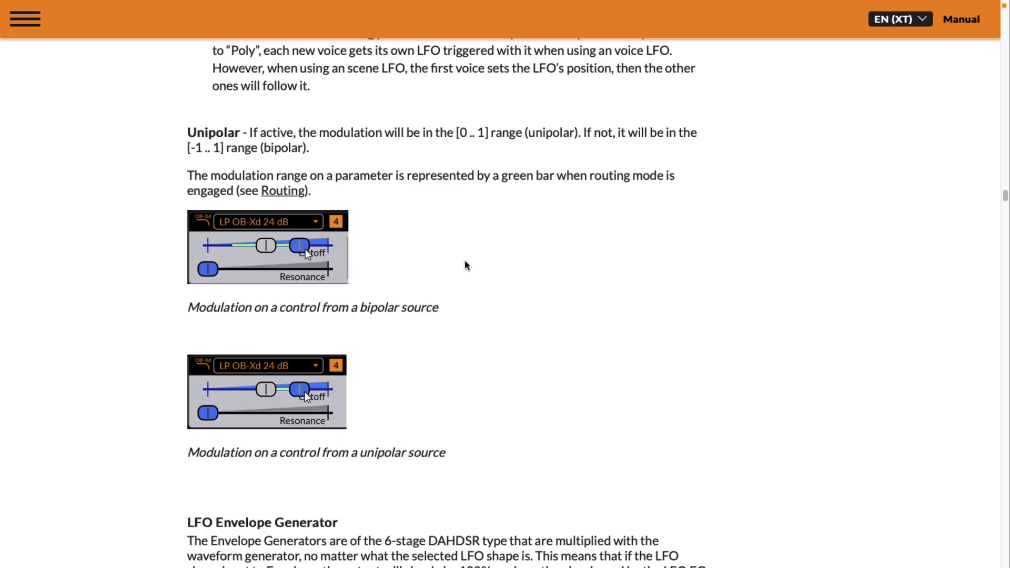
scroll(465, 266, "down", 20)
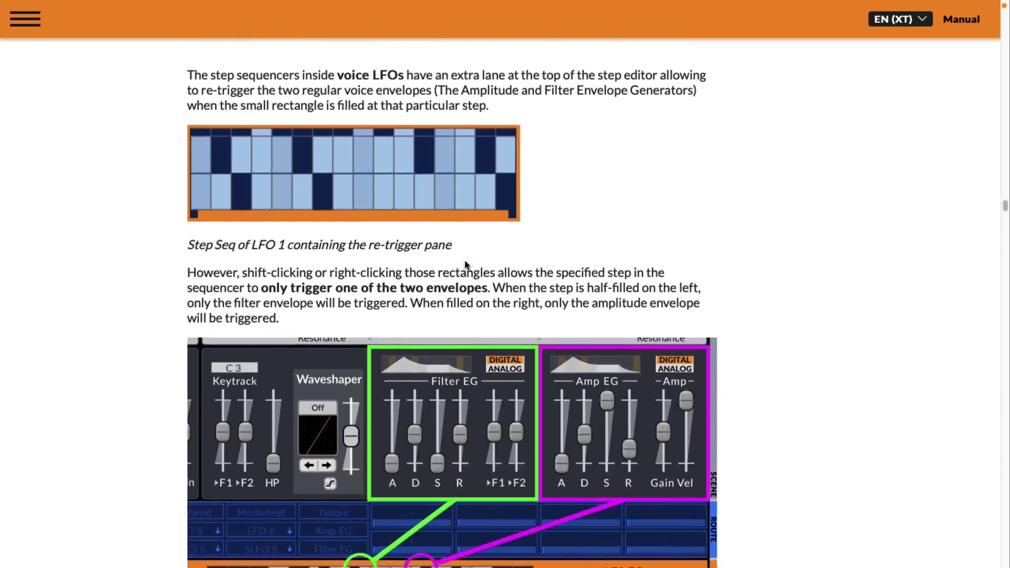
scroll(465, 265, "down", 20)
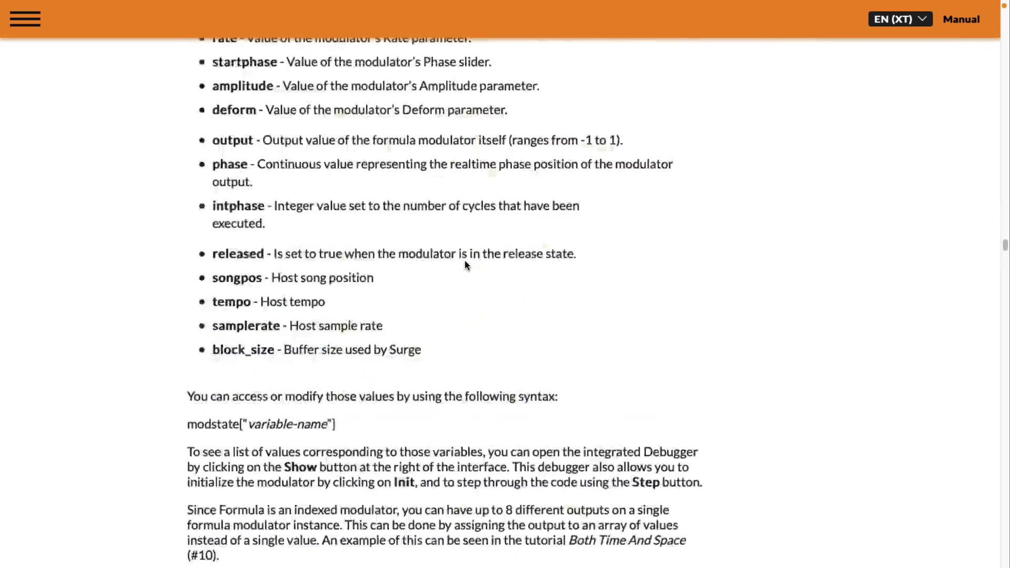
scroll(465, 265, "down", 20)
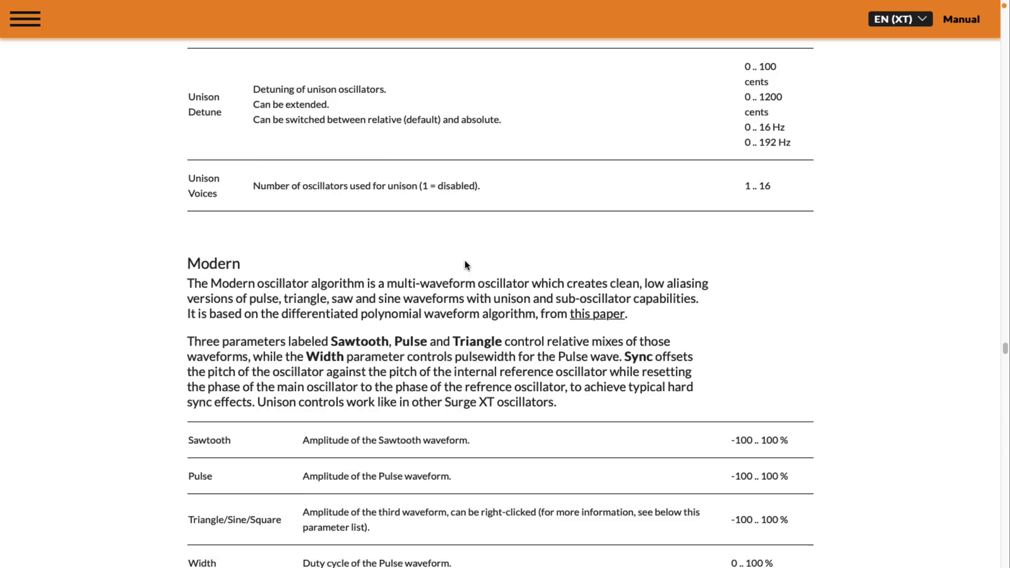
scroll(465, 260, "down", 10)
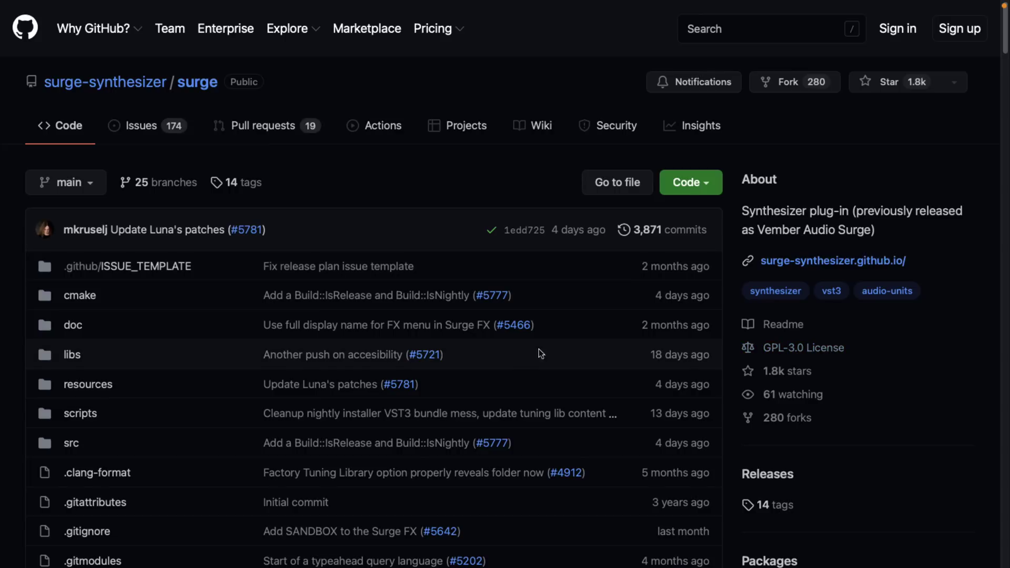
- Open the Releases page of the surge-synthesizer/surge GitHub repository and go back to the repository's main page
scroll(582, 354, "down", 3)
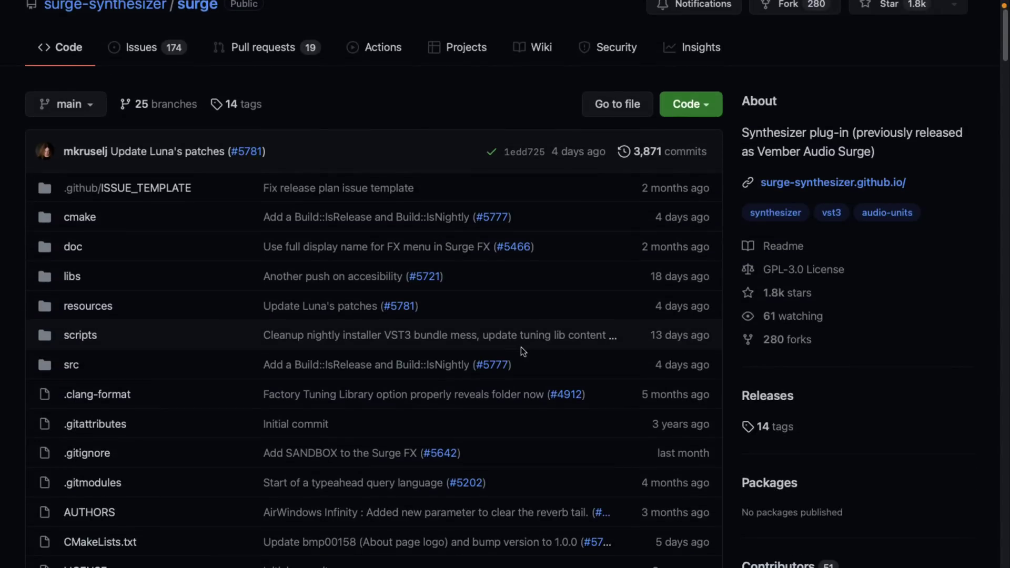
scroll(586, 374, "down", 9)
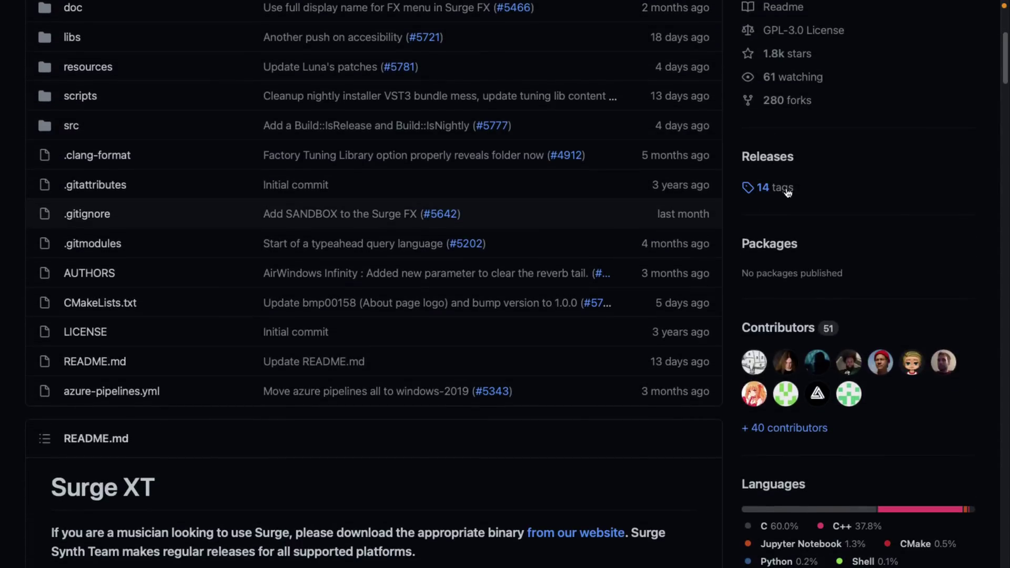
left_click(786, 189)
left_click(783, 161)
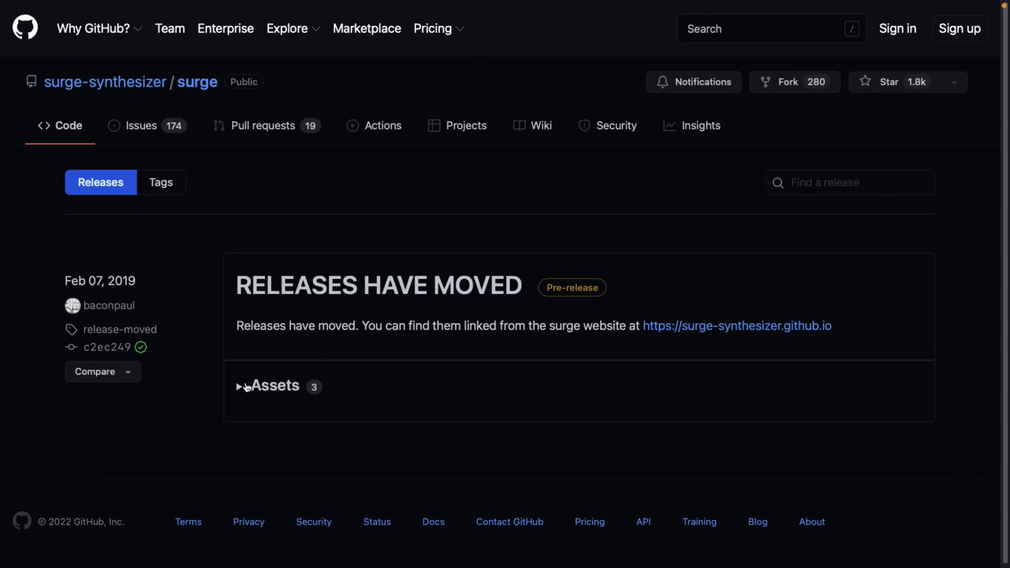
scroll(706, 322, "left", 5)
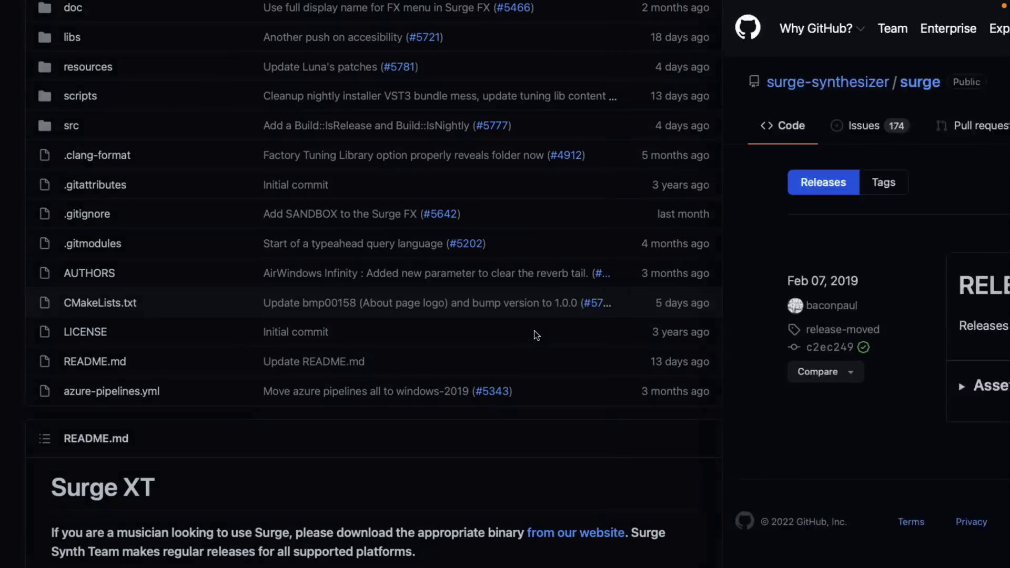
- Examine the repository's file list, README, contributors and programming languages on GitHub
scroll(440, 413, "down", 13)
scroll(441, 416, "down", 5)
scroll(440, 417, "up", 20)
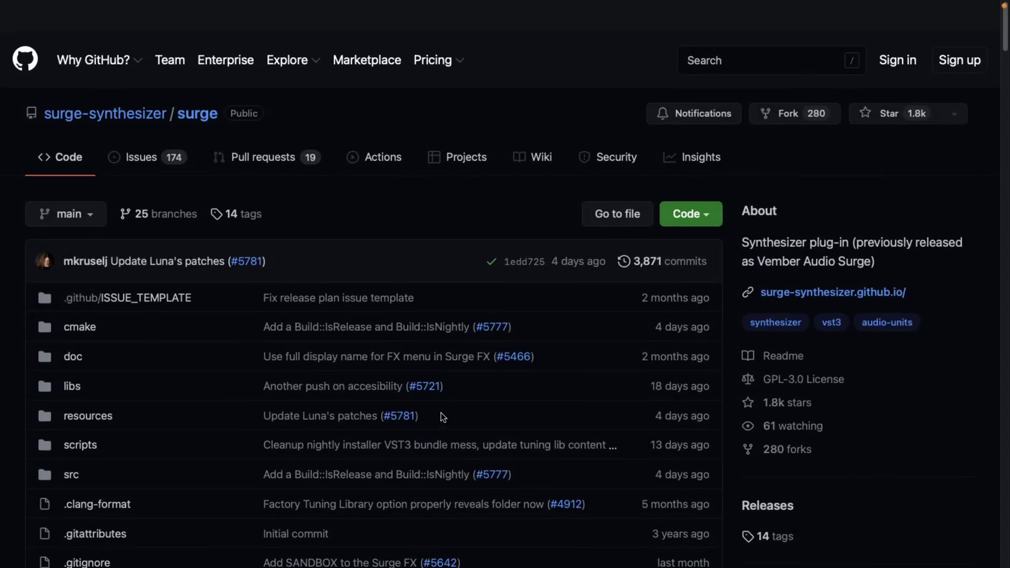
scroll(441, 413, "down", 1)
scroll(559, 373, "down", 4)
scroll(559, 373, "down", 4)
scroll(559, 376, "up", 2)
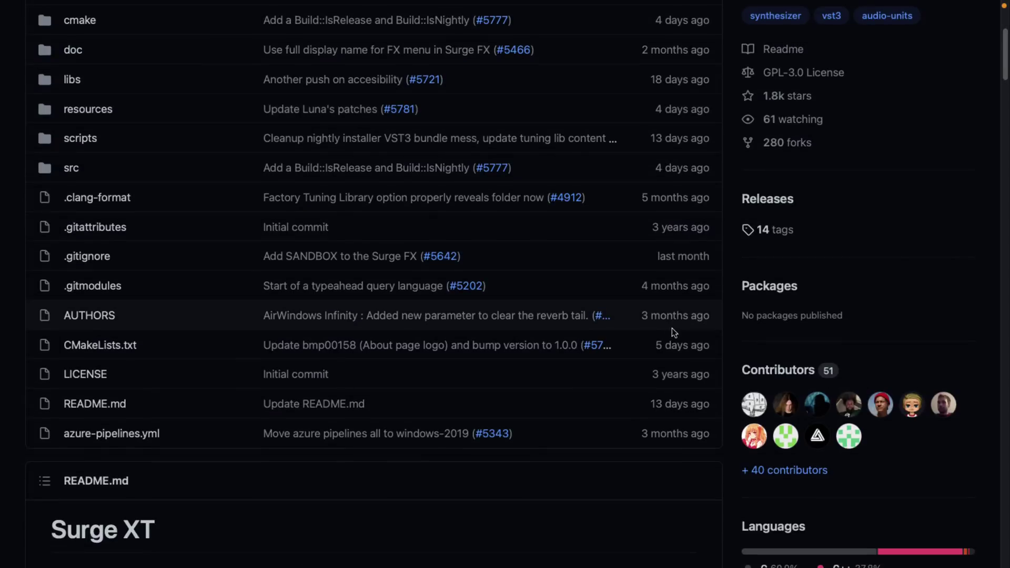
scroll(673, 333, "up", 3)
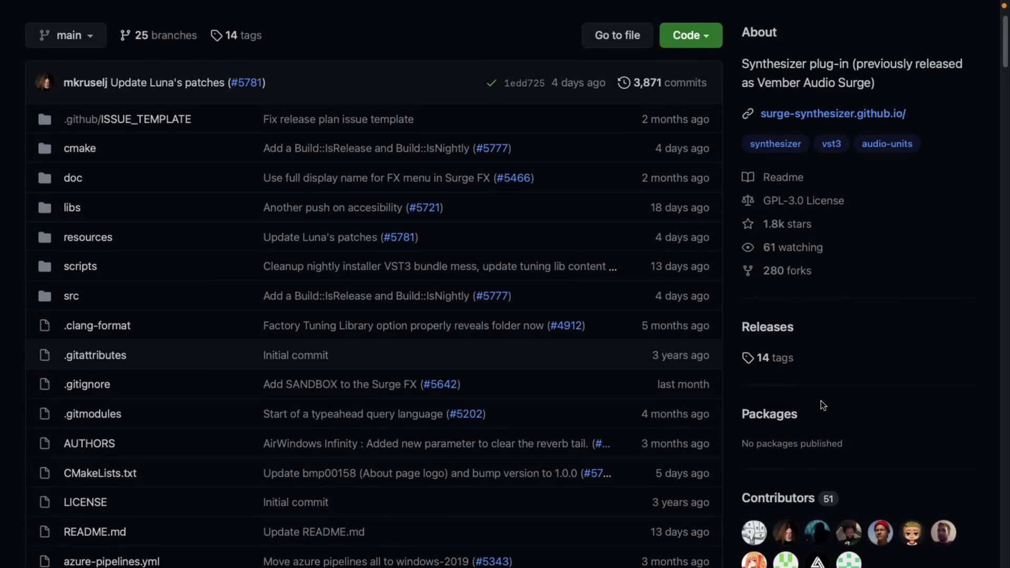
scroll(823, 416, "down", 2)
mouse_move(823, 444)
scroll(823, 444, "down", 5)
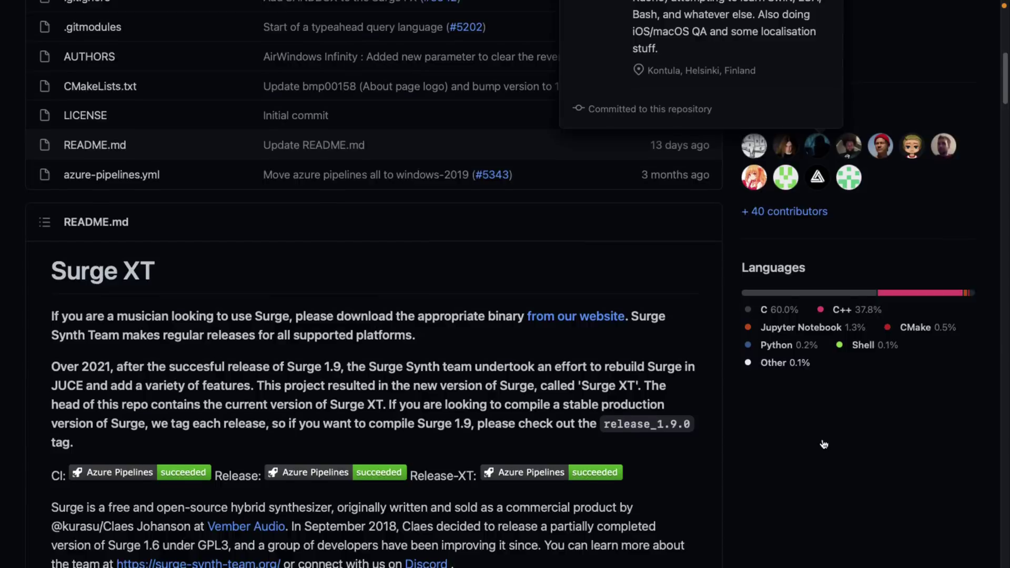
scroll(823, 445, "down", 1)
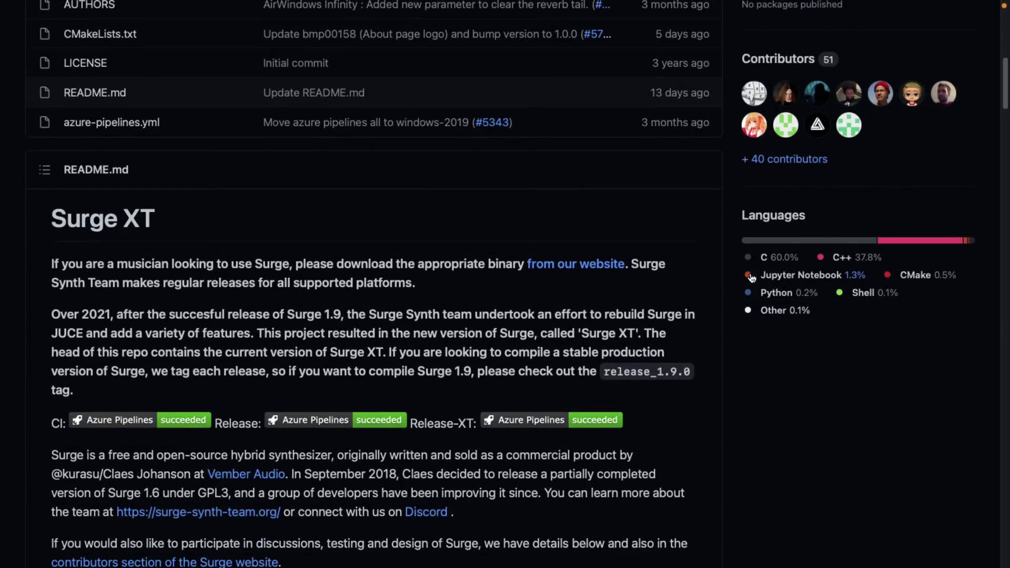
scroll(510, 276, "up", 12)
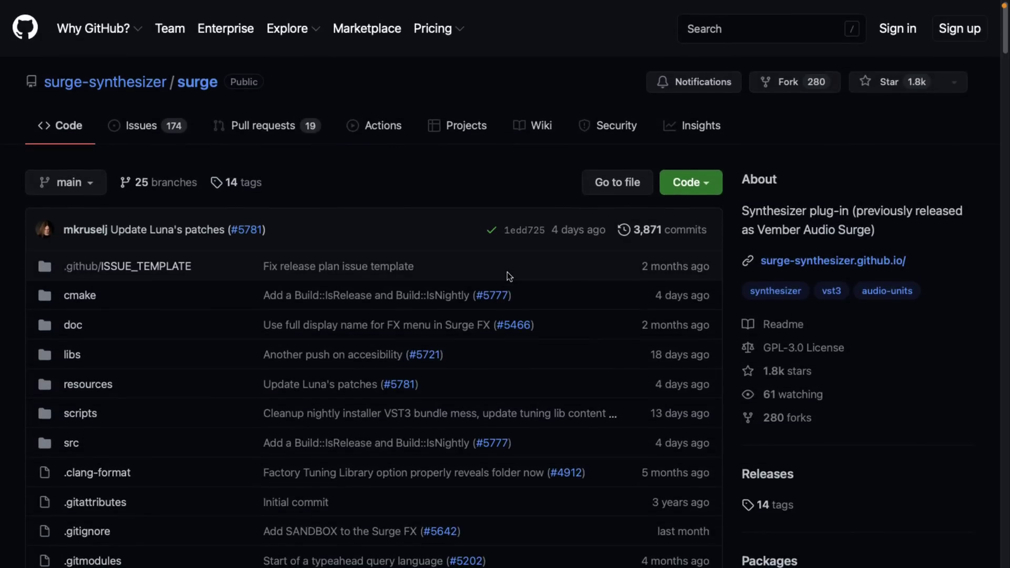
- Look through the GameFromScratch.com articles on the ODIN 2 Synthesizer VST and the Vital Spectral Warping Wavetable Synth, including Vital's pricing tiers and features
key("ctrl+Tab")
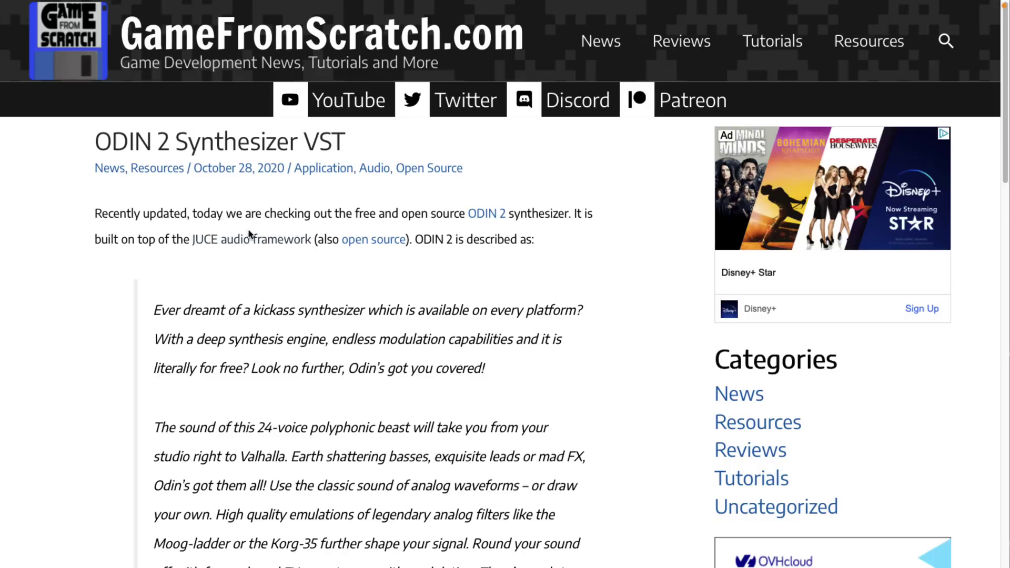
scroll(371, 359, "down", 1)
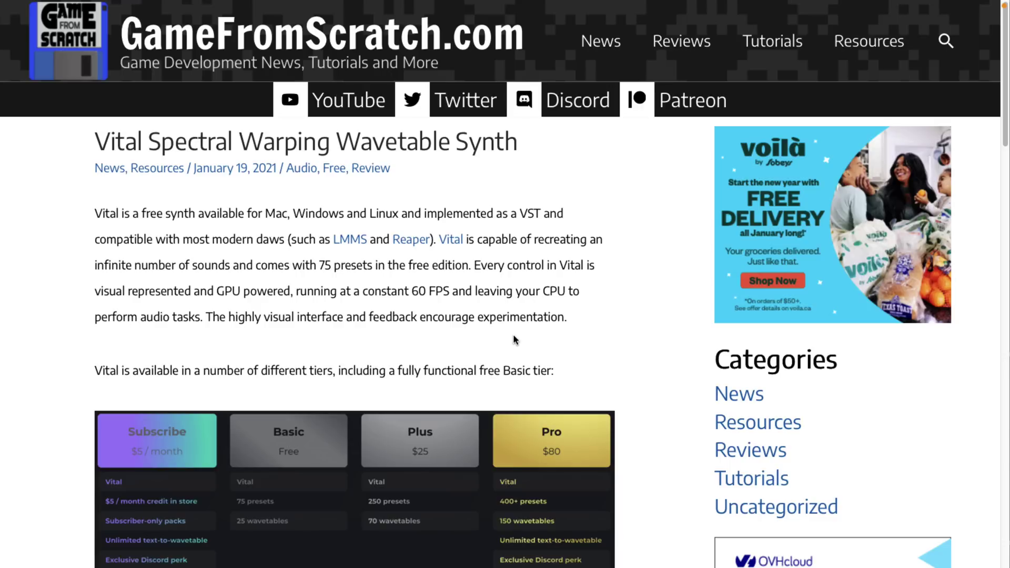
scroll(514, 337, "down", 5)
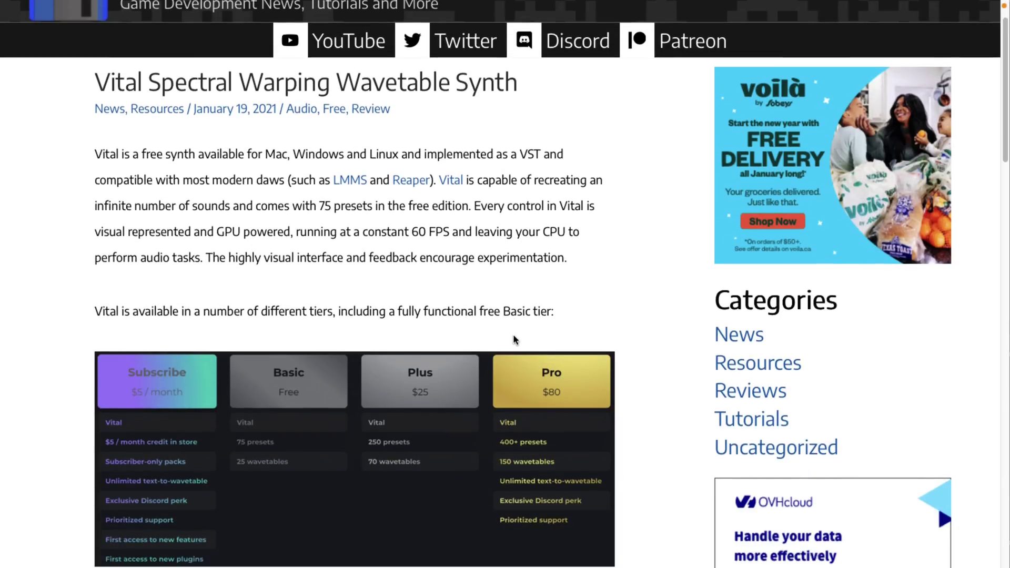
scroll(513, 335, "up", 1)
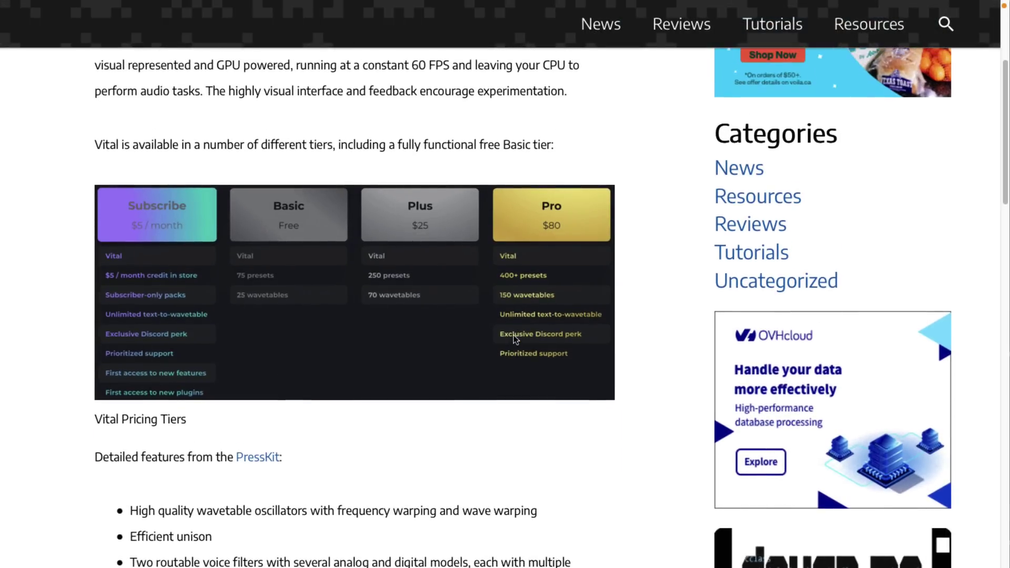
double_click(366, 146)
left_click(465, 124)
scroll(466, 124, "down", 10)
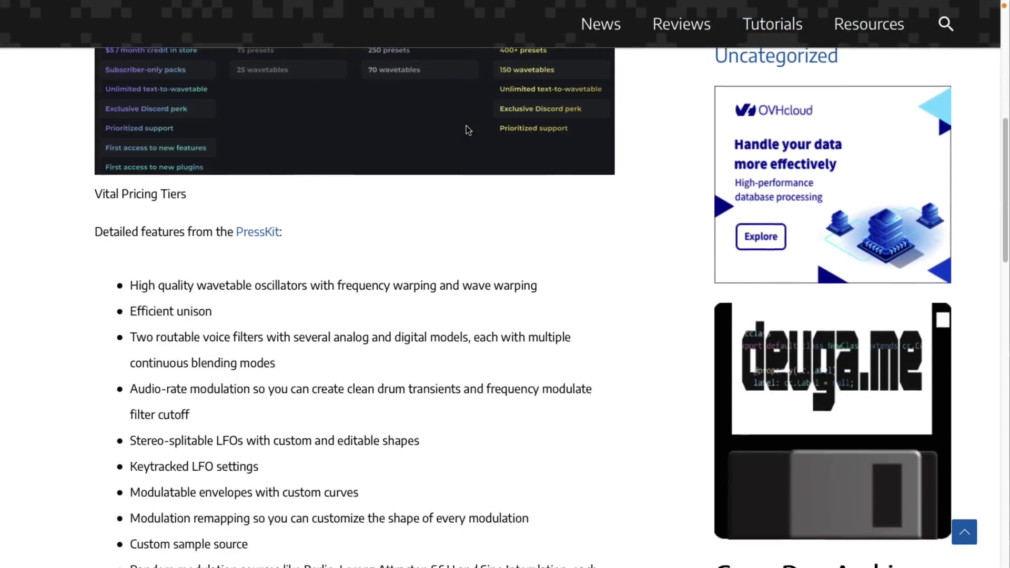
scroll(466, 124, "down", 1)
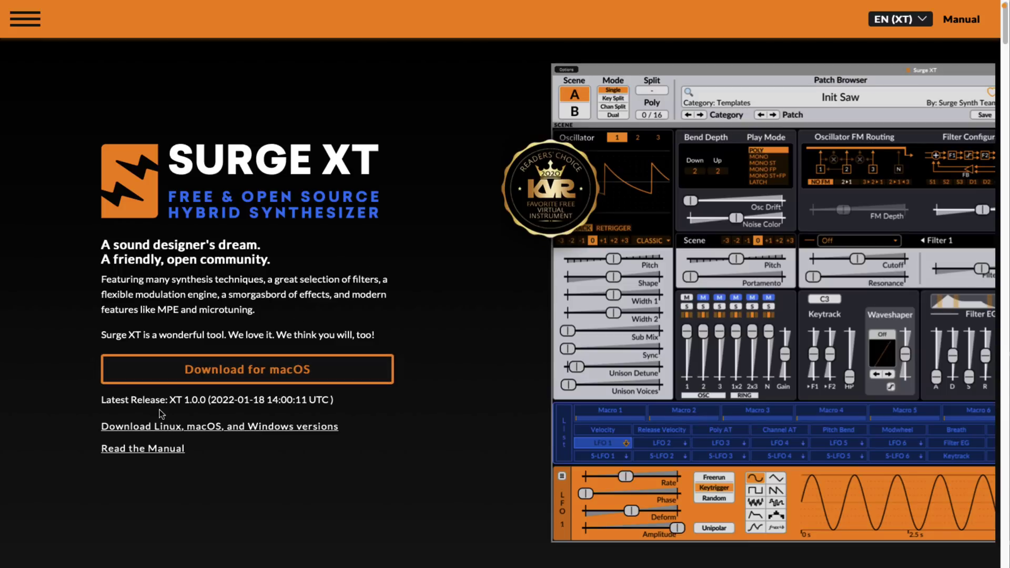
- Highlight the latest release version and date text on the Surge XT home page
left_click_drag(169, 399, 351, 397)
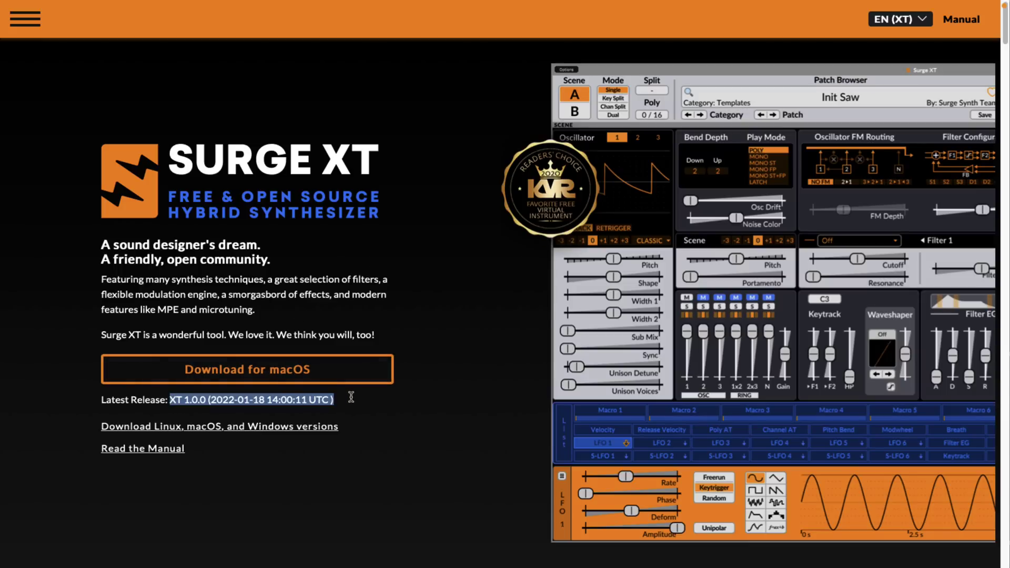
mouse_move(661, 4)
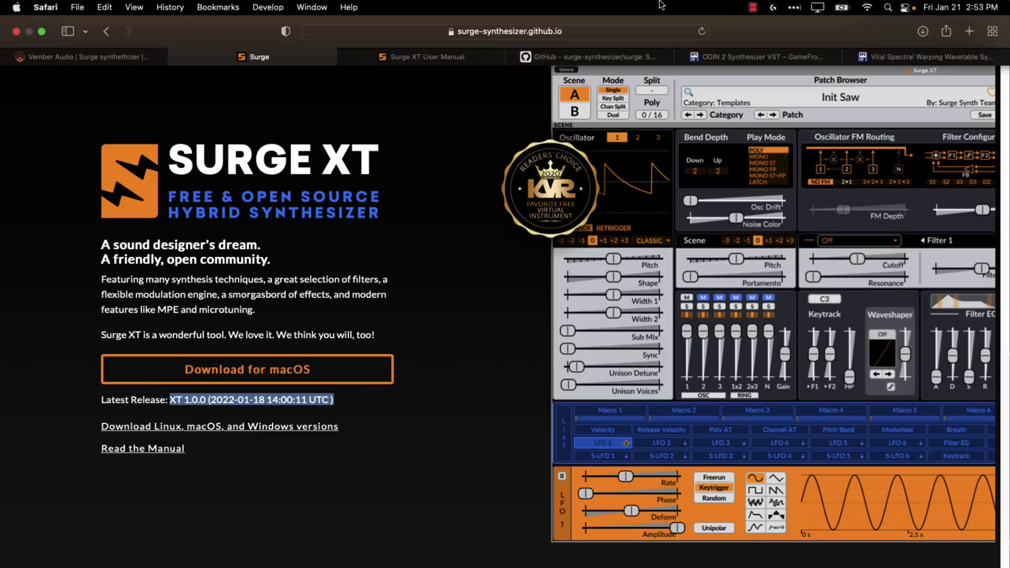